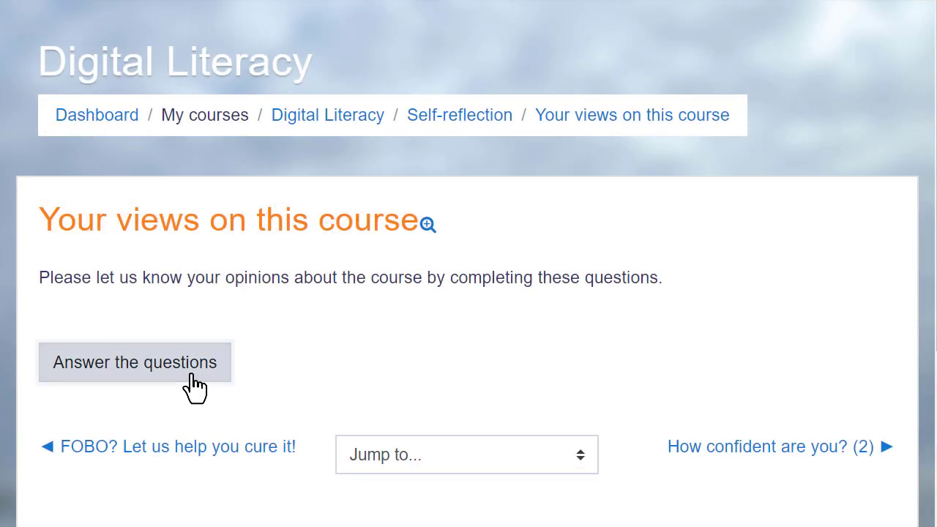
- Begin answering the feedback, first rating the course Outstanding and typing a one-word description
click(194, 386)
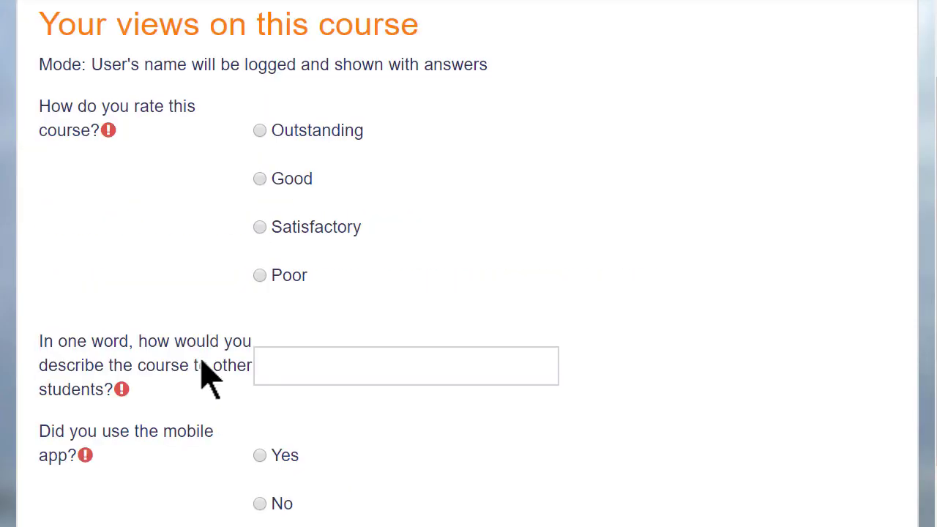
click(261, 133)
click(333, 365)
text(Excellent)
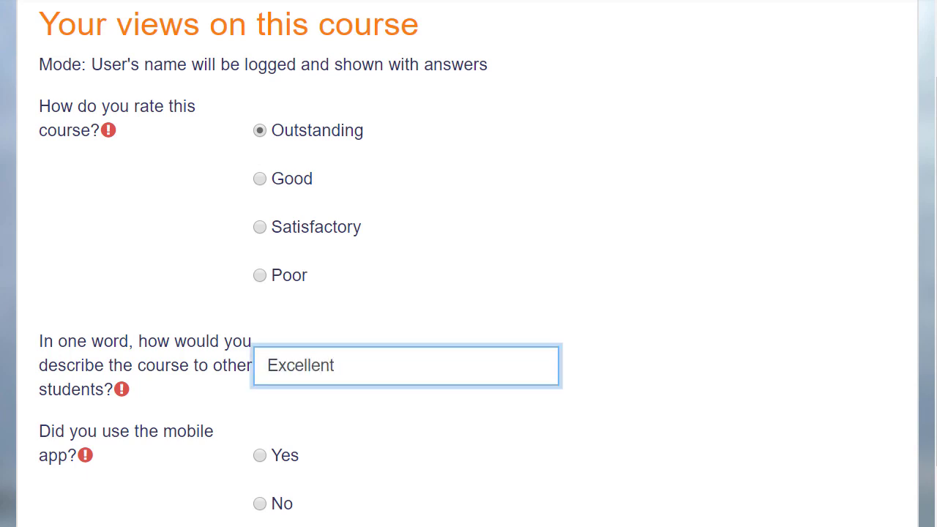
scroll(291, 487, down, 3)
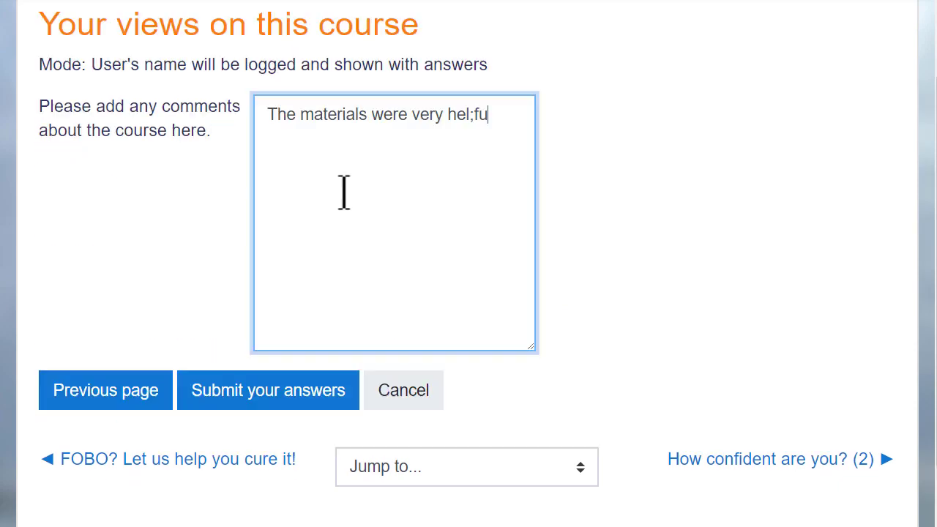
key(BackSpace)
key(BackSpace)
key(BackSpace)
text(pful.)
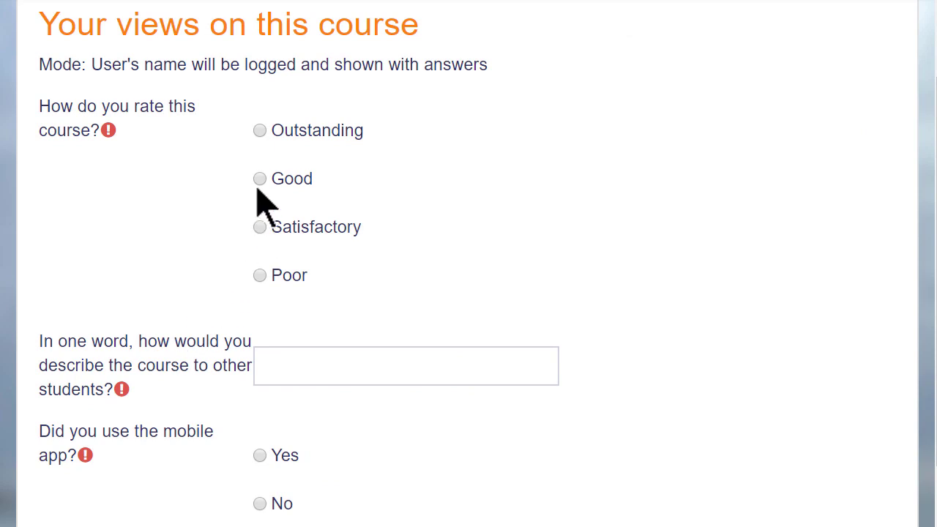
- Rate the course Good, describe it as 'Useful', answer Yes to the app, and continue
click(260, 180)
click(326, 373)
text(Useful)
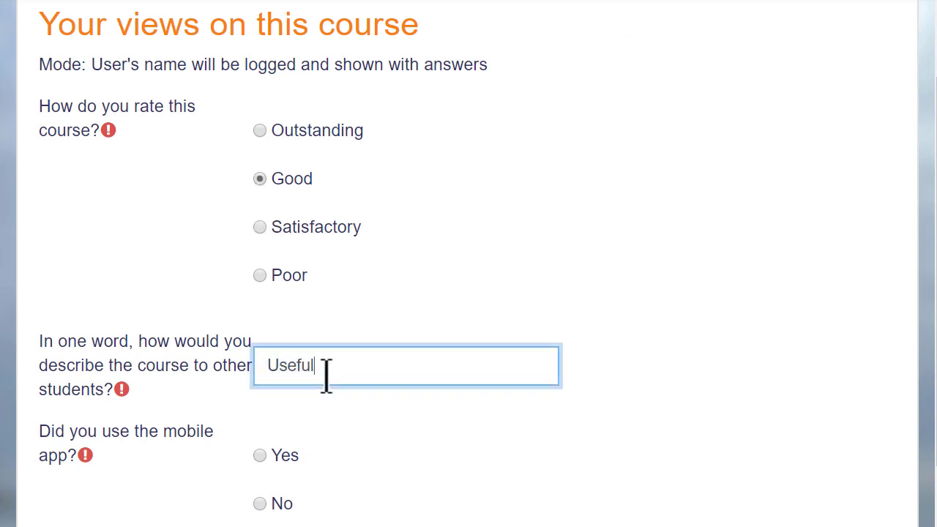
scroll(328, 380, down, 2)
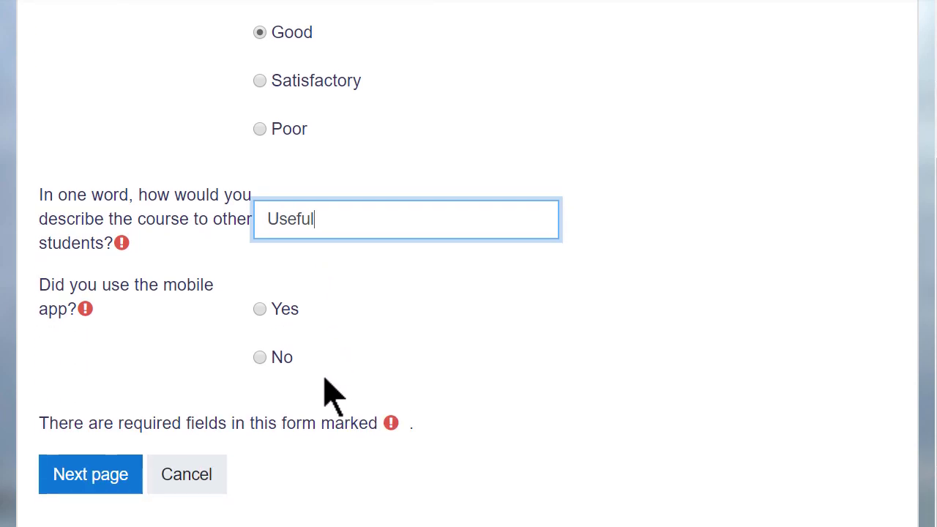
click(261, 311)
click(119, 492)
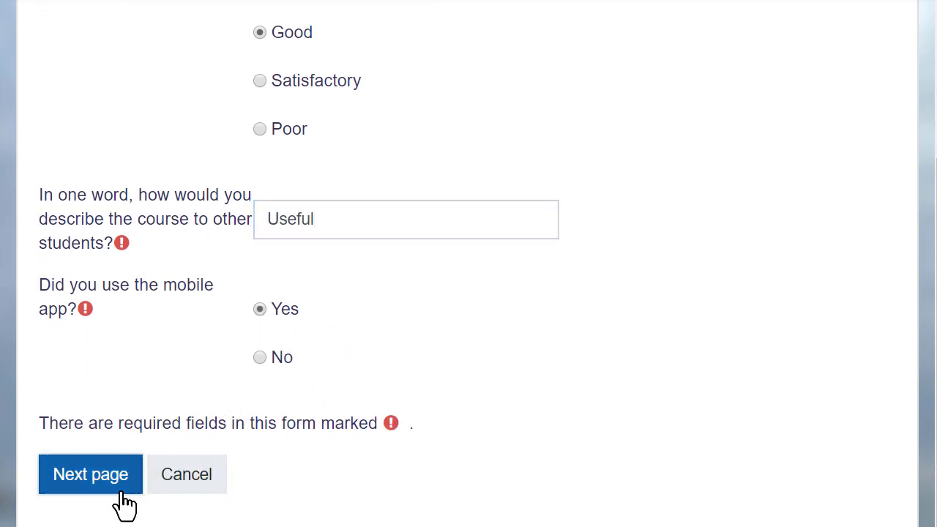
- Rate the mobile app Outstanding, answer Definitely, and comment 'Great for on the go learning'
click(260, 174)
scroll(285, 299, down, 3)
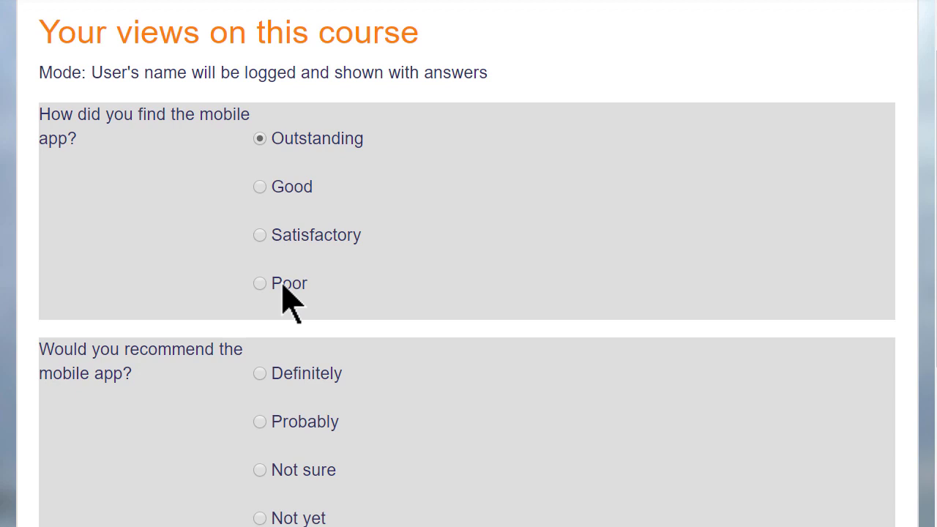
click(260, 192)
scroll(265, 256, down, 3)
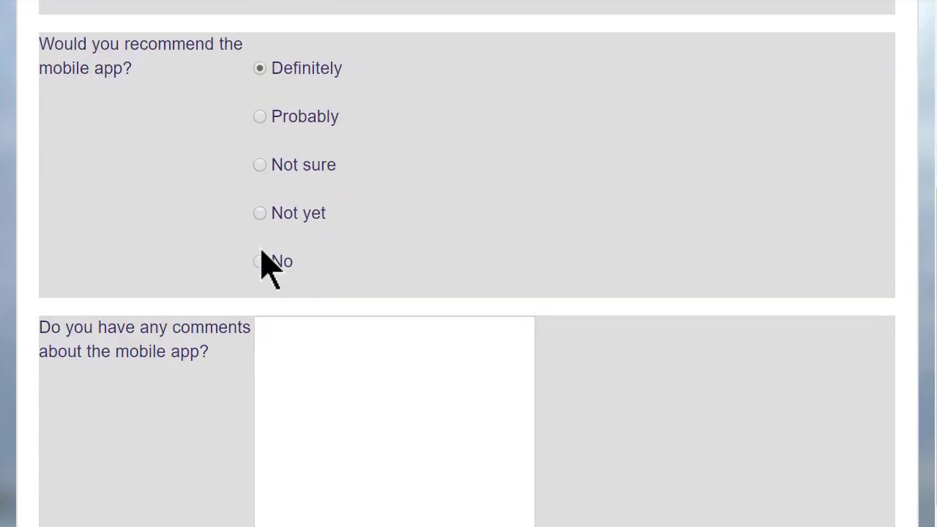
click(266, 257)
text(Great for )
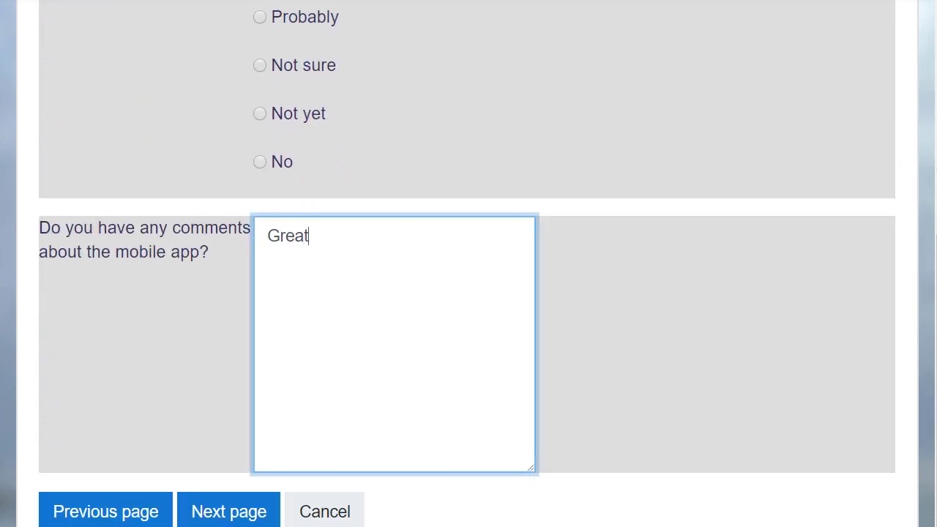
text(on the go learning)
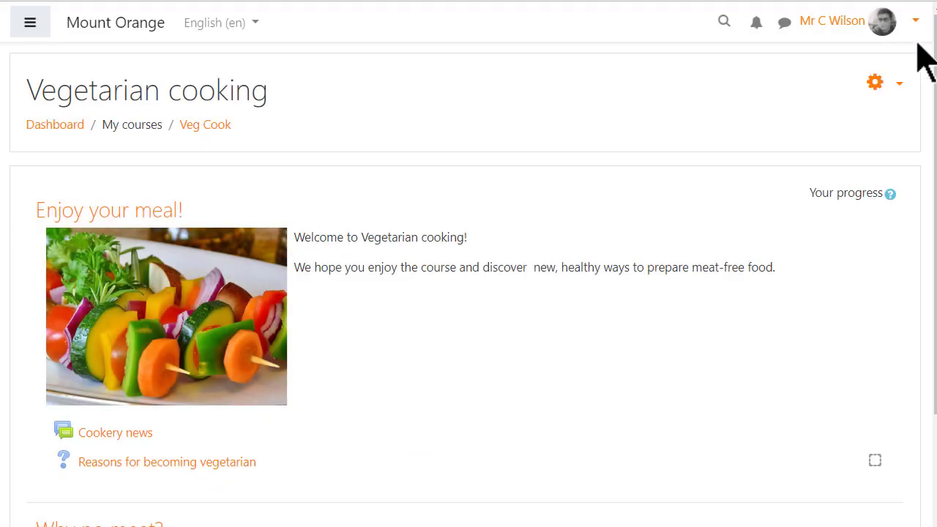
- Turn course editing on and add a Feedback activity to the Help us to improve section
click(897, 83)
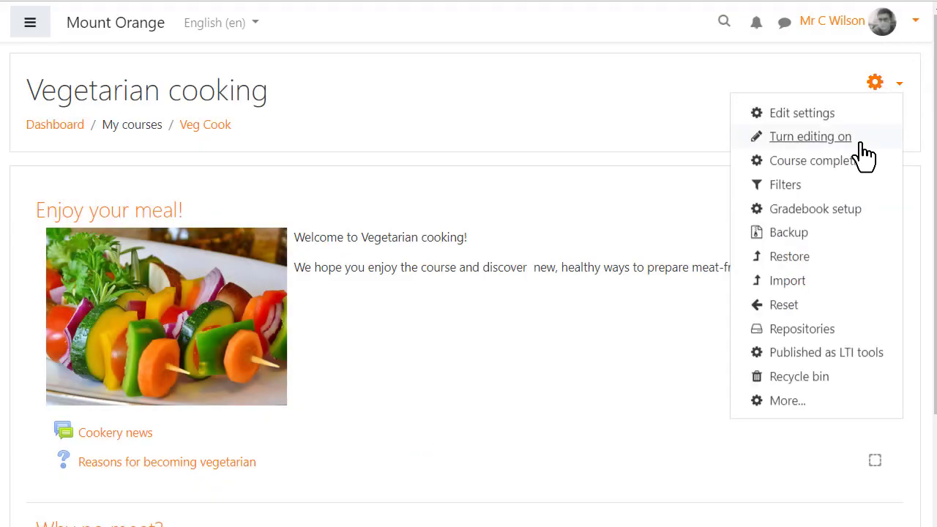
click(861, 144)
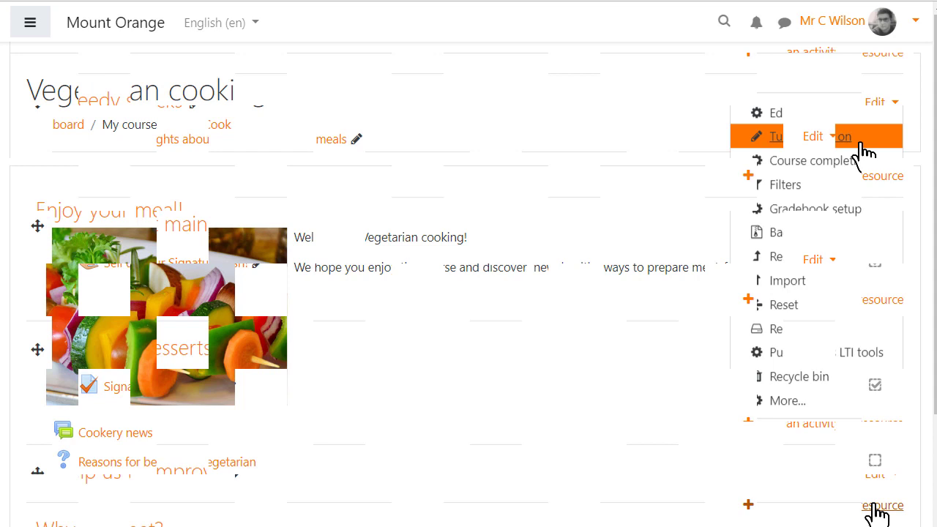
click(871, 505)
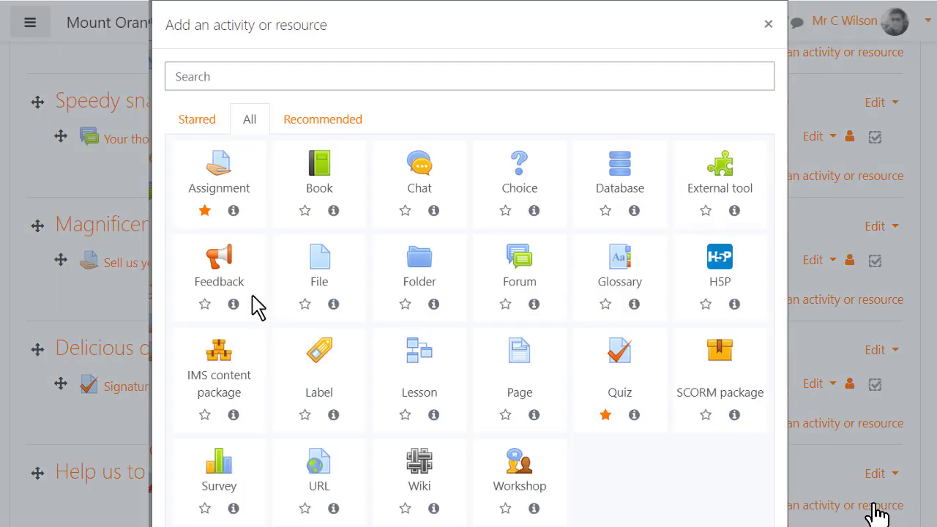
click(219, 263)
- Name it 'Your views on this course' with description 'Help us to improve the course for future participants!'
text(Your)
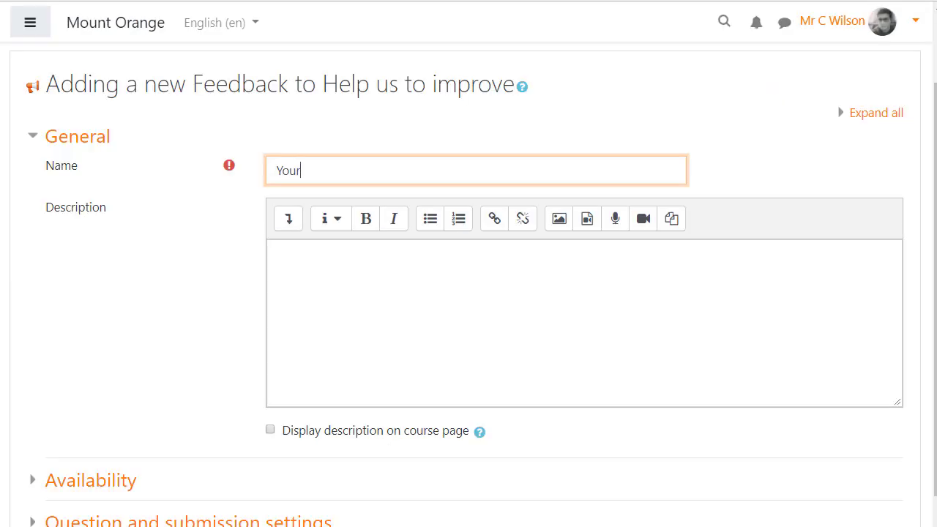
text( views on this course)
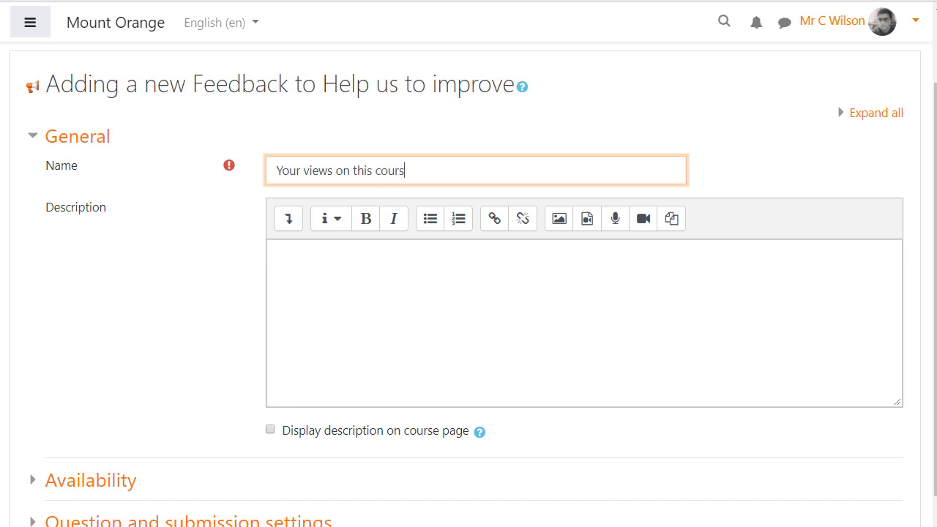
click(277, 254)
text(Help us to improve the cou)
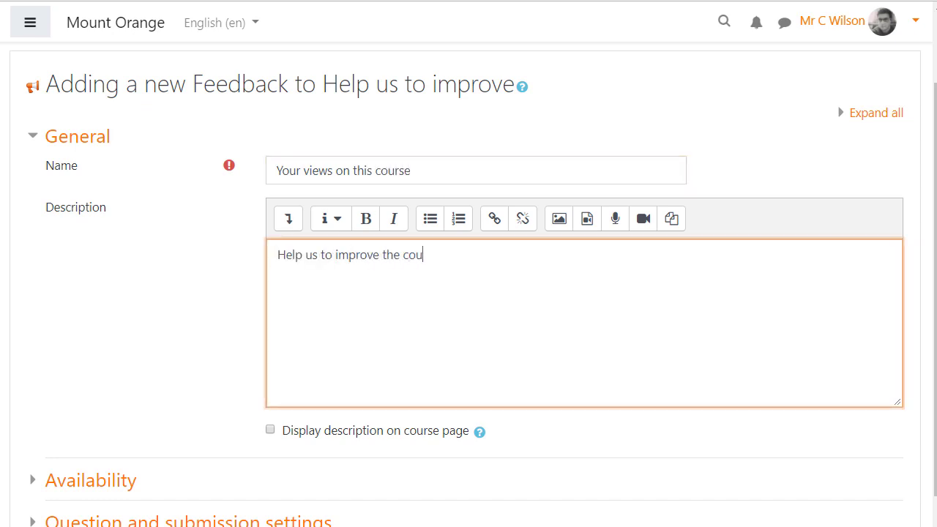
text(rse for future participants!)
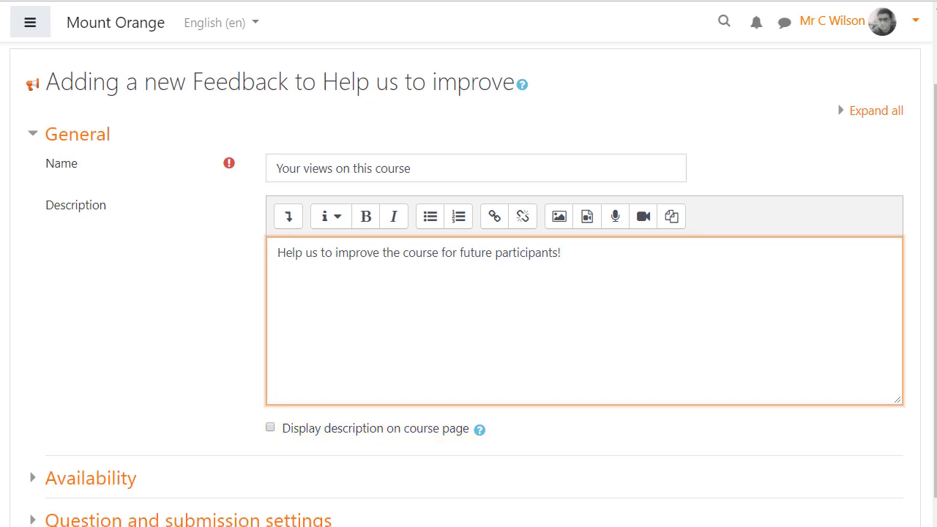
- Enable an answers start date in Availability, setting the day to 10 and minute to 00
scroll(376, 464, down, 4)
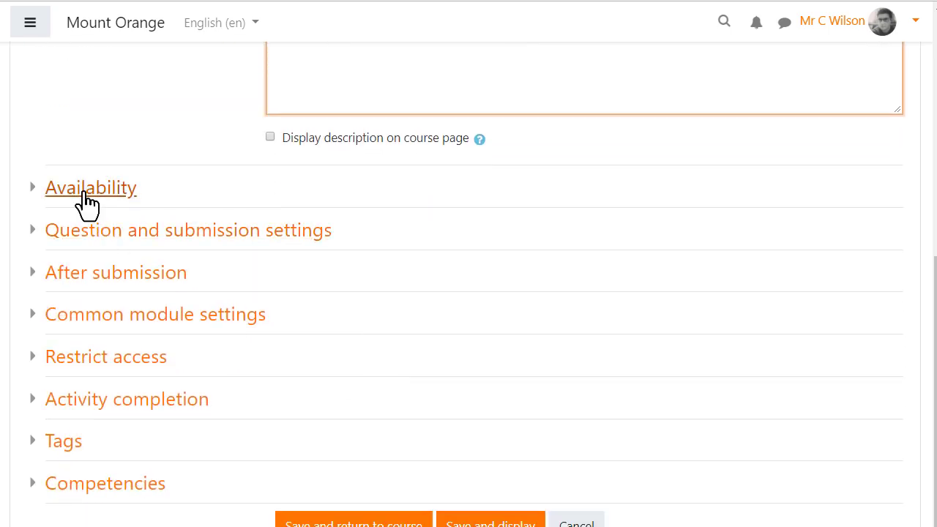
click(86, 195)
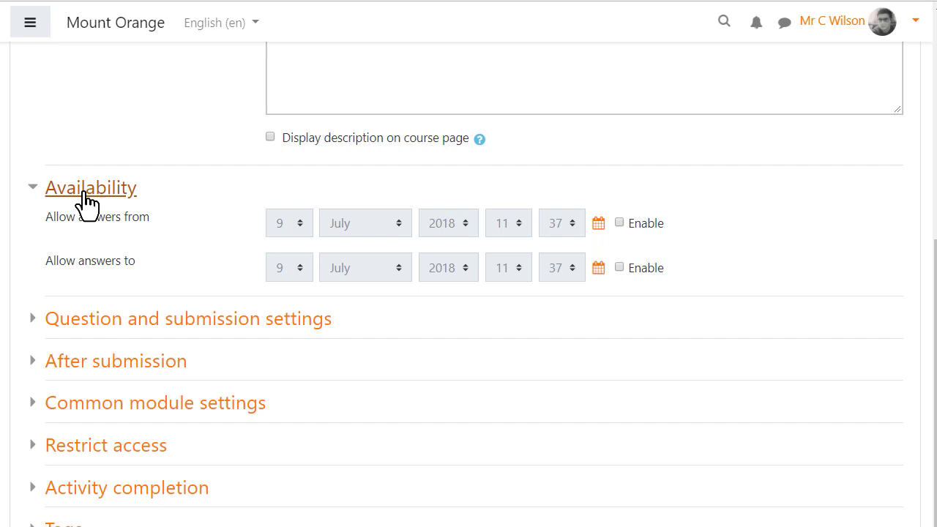
click(619, 222)
click(561, 223)
click(556, 263)
scroll(546, 341, down, 1)
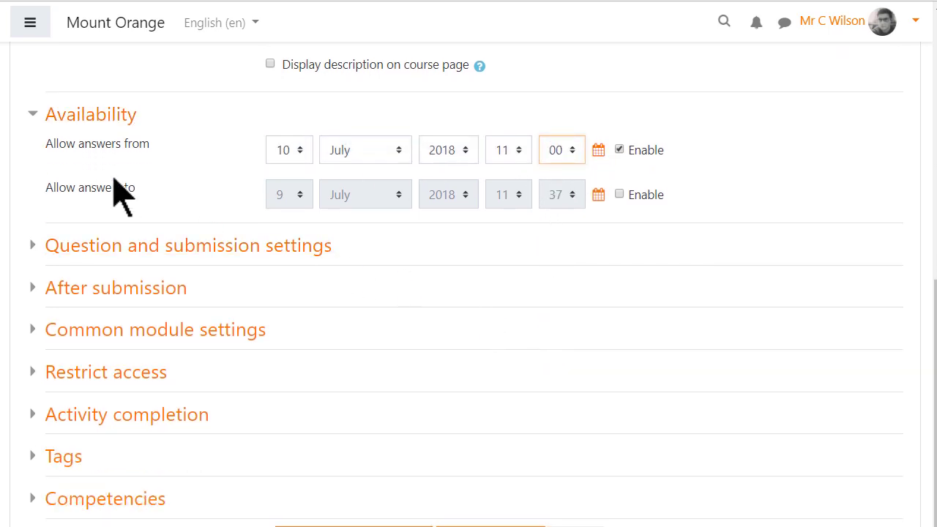
click(33, 117)
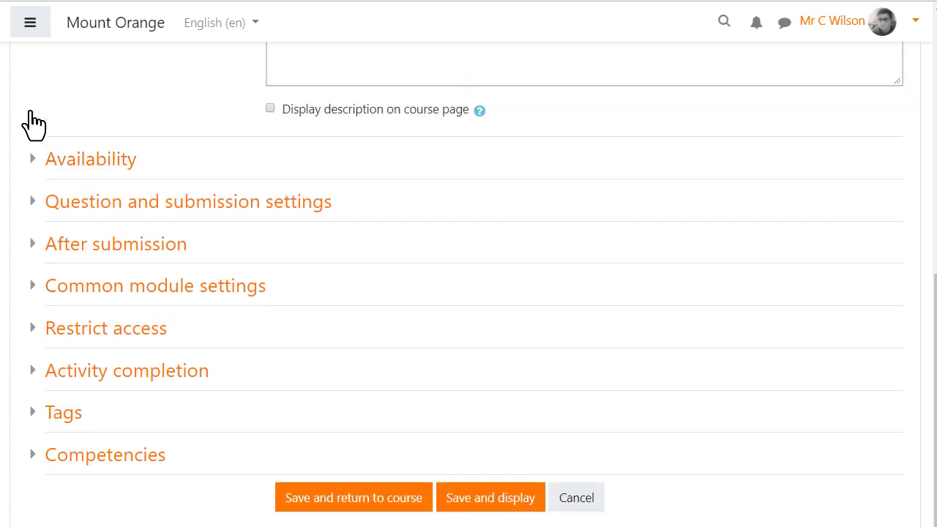
- Keep names Anonymous, single submission and no auto-numbering, and turn submission notifications to Yes
click(89, 208)
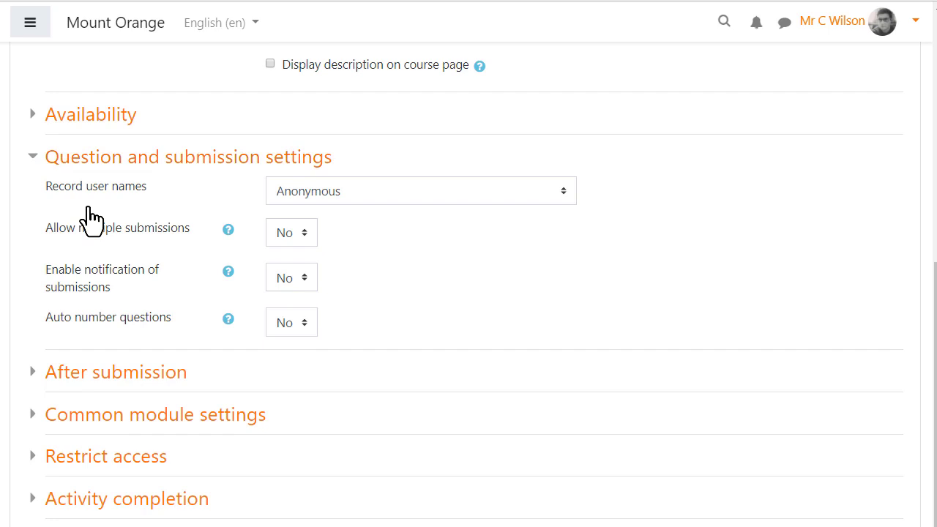
click(359, 195)
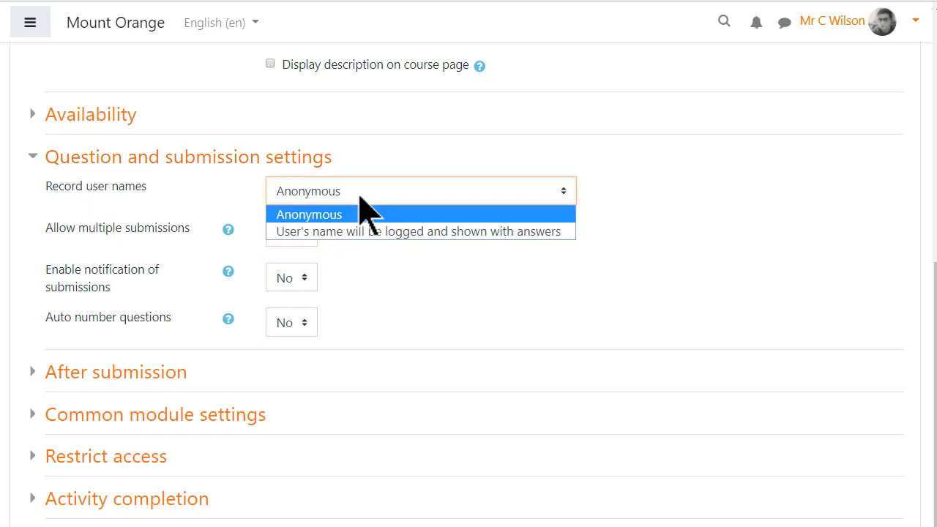
click(363, 213)
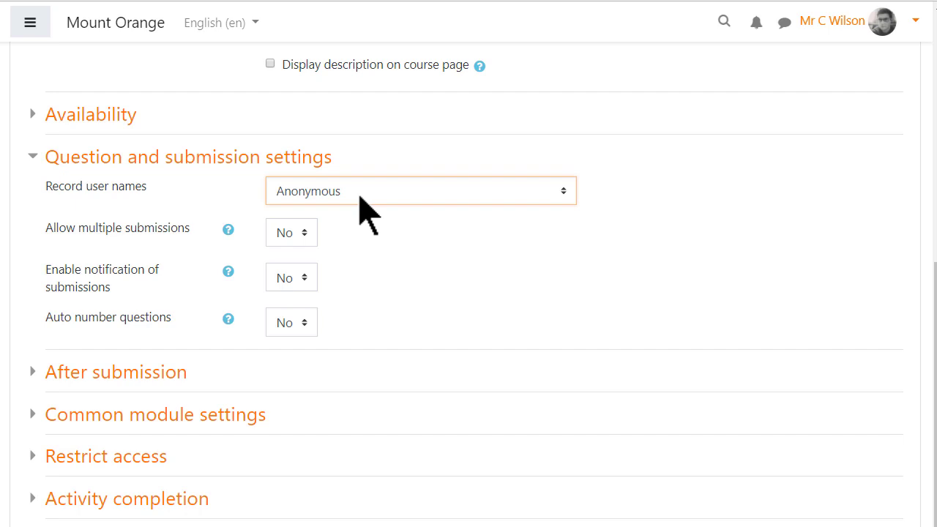
click(308, 234)
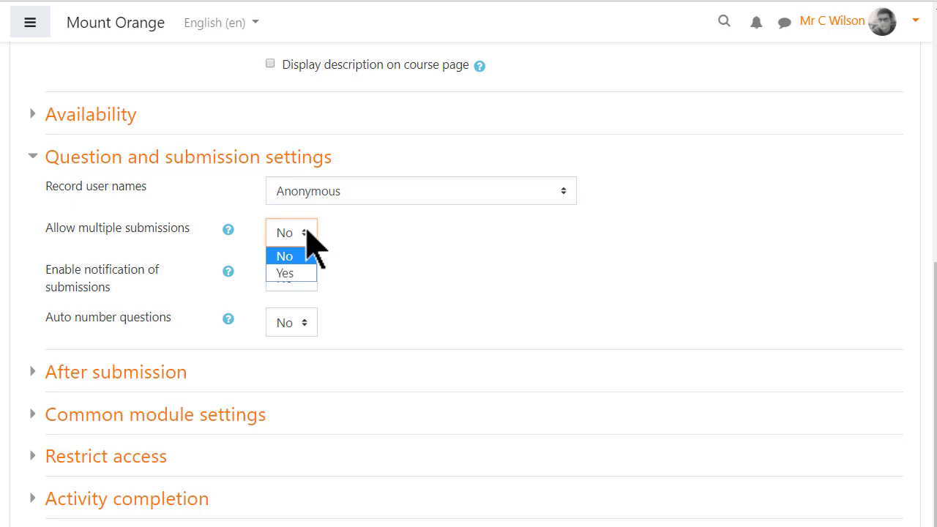
click(308, 234)
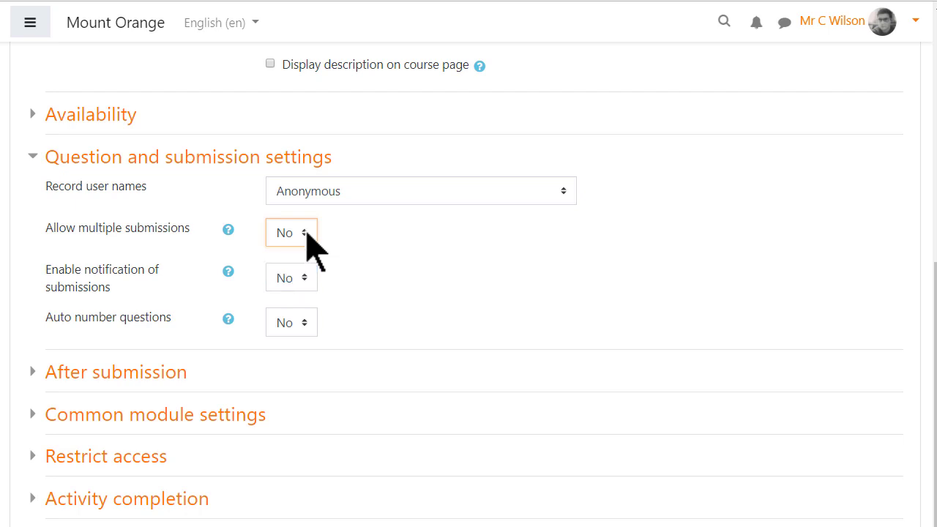
click(304, 281)
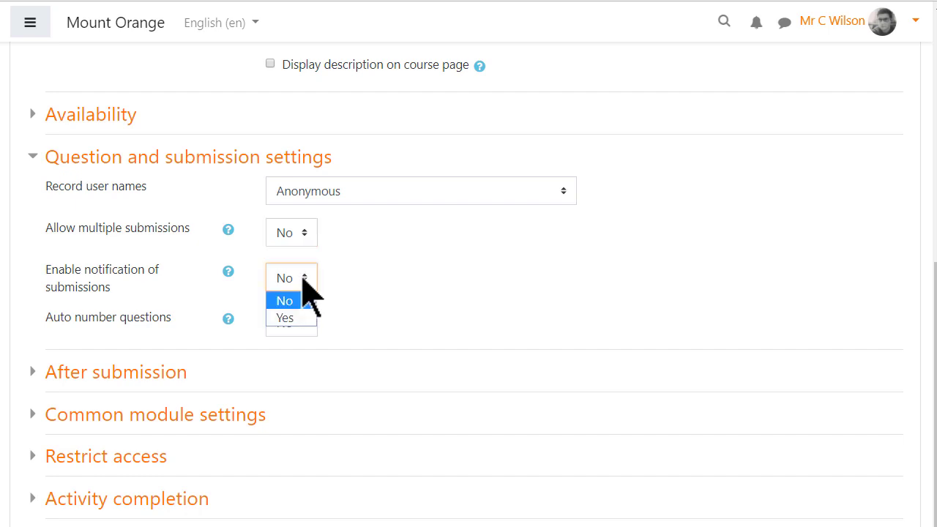
click(297, 319)
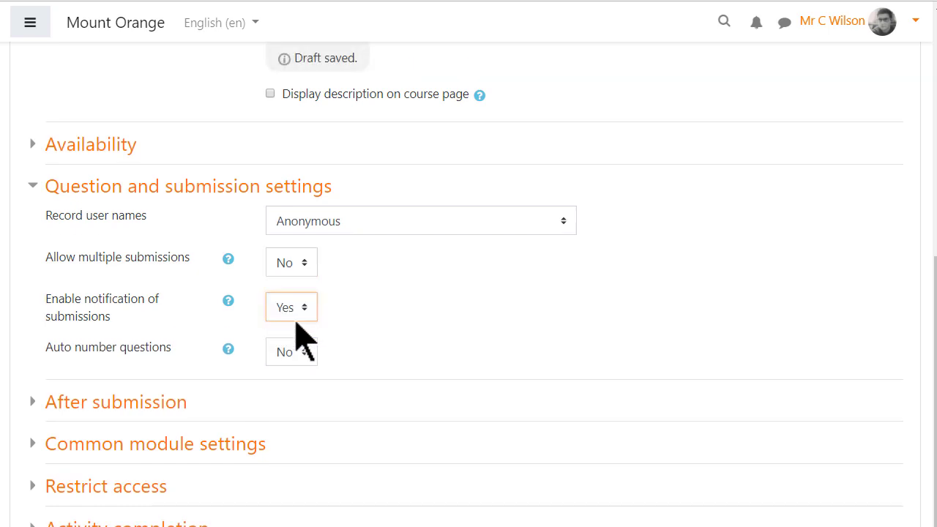
click(308, 361)
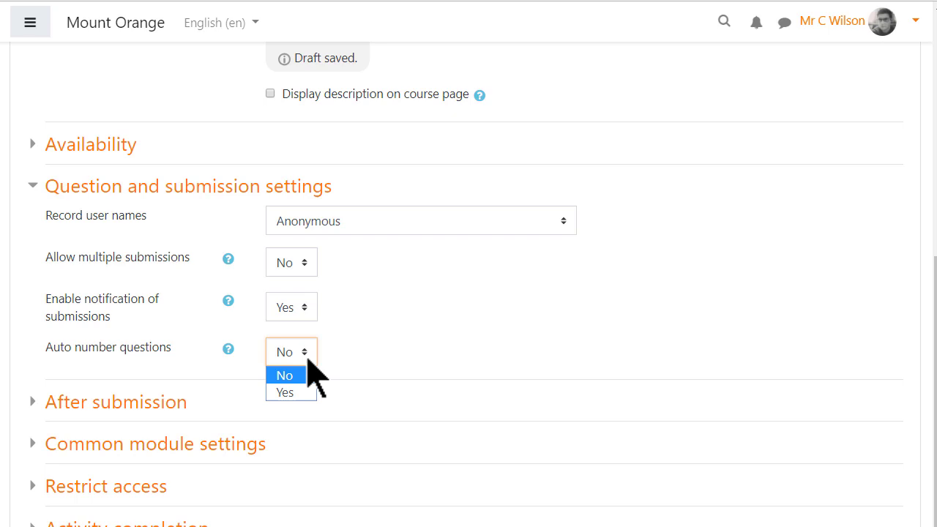
click(307, 359)
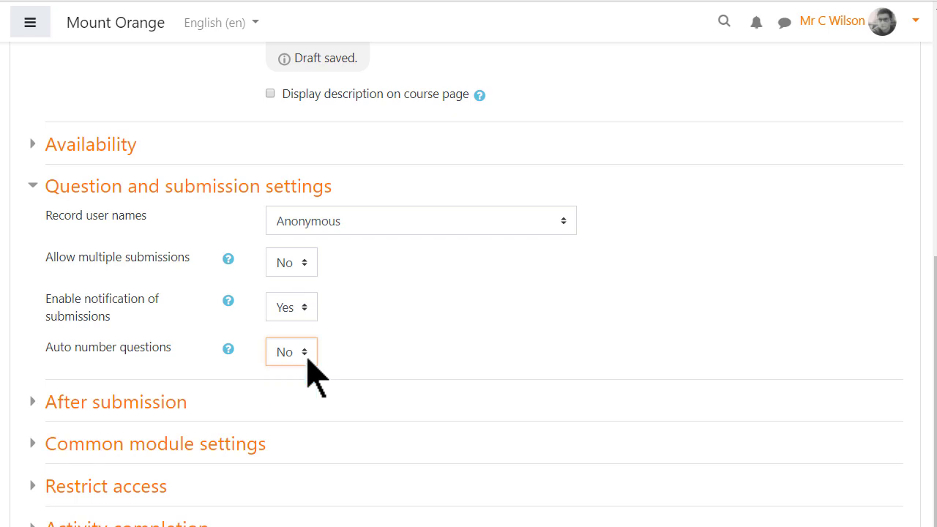
- Set completion message 'Thanks for helping us improve the course!' and paste the next-activity link (id=208)
click(234, 195)
click(237, 177)
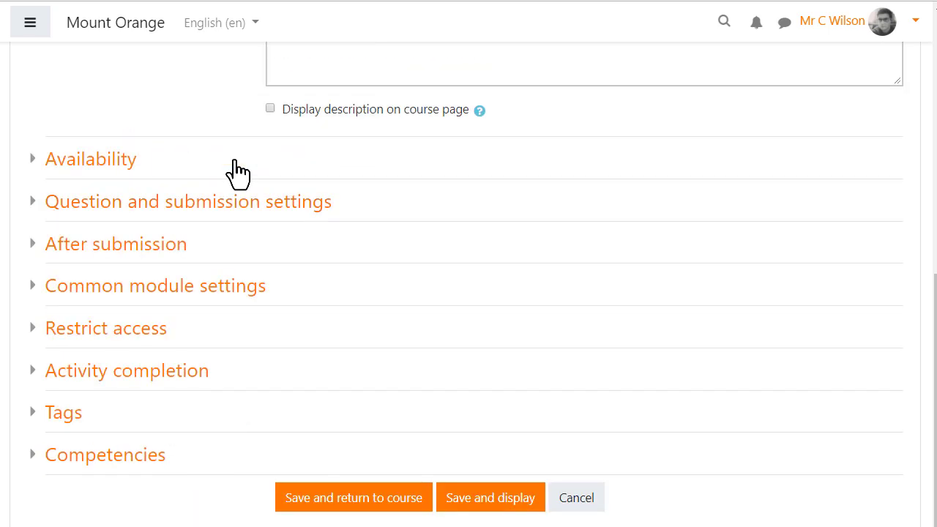
click(179, 247)
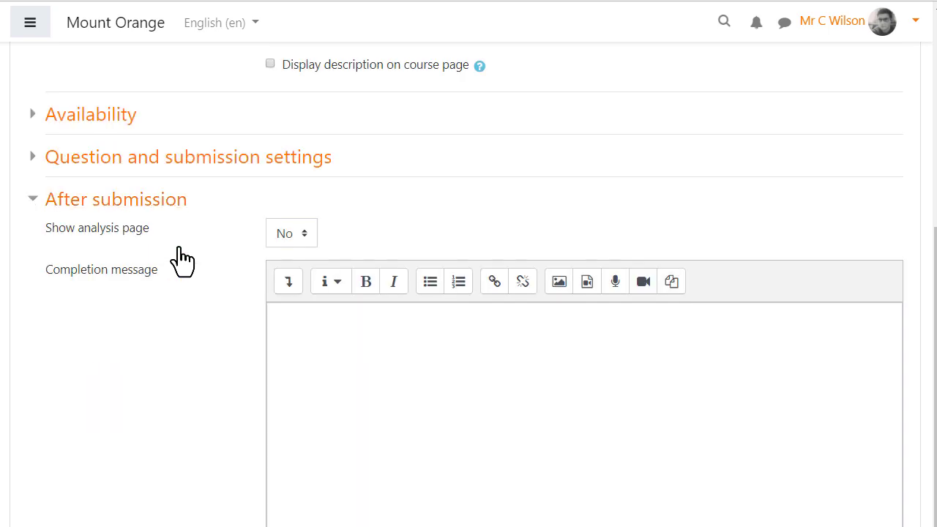
scroll(183, 263, down, 1)
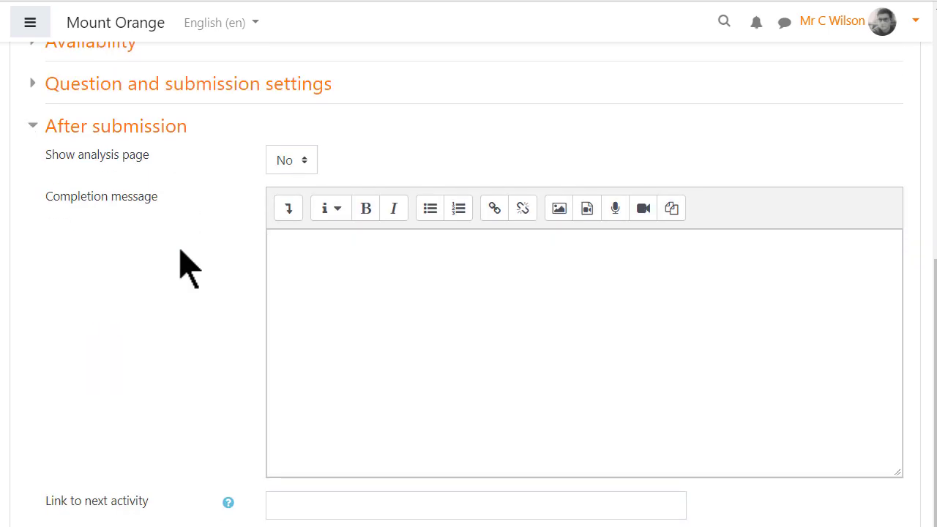
scroll(188, 271, down, 1)
click(362, 236)
text(Thanks for helping us impr)
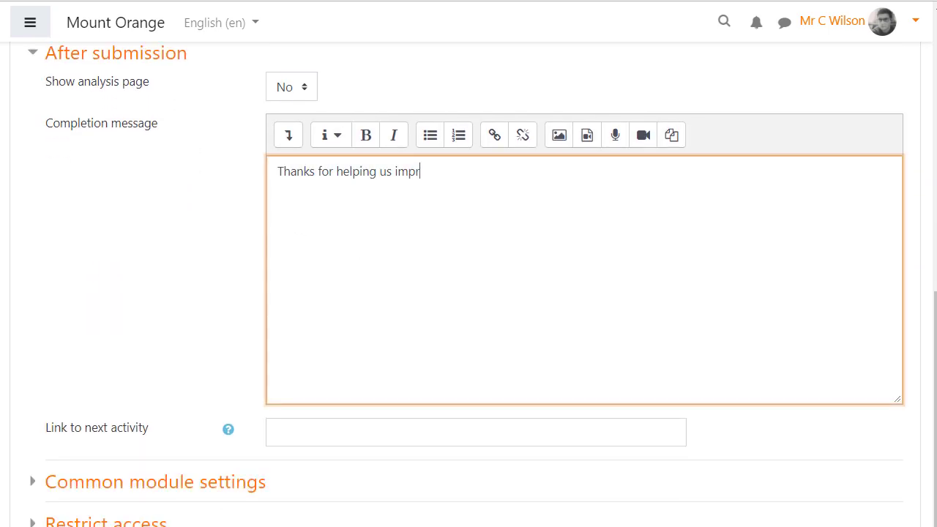
text(ove the course!)
click(476, 432)
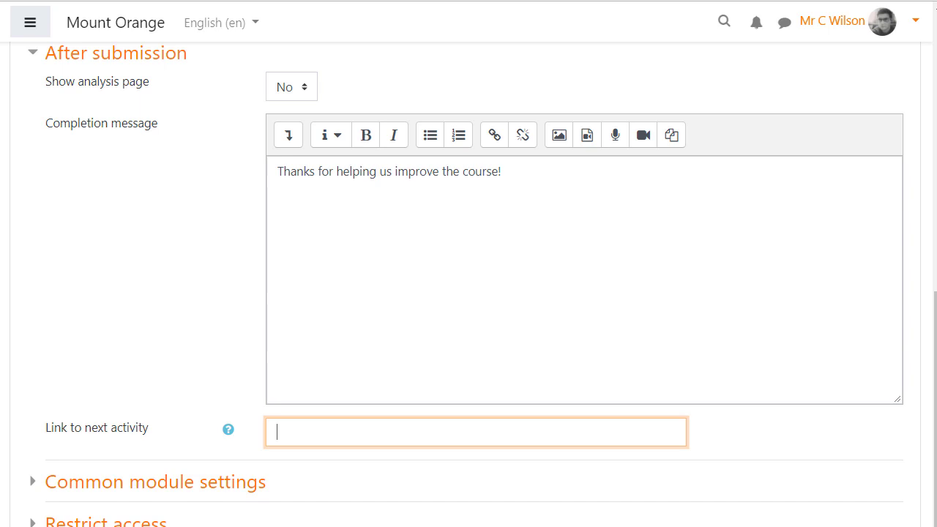
key(ctrl+v)
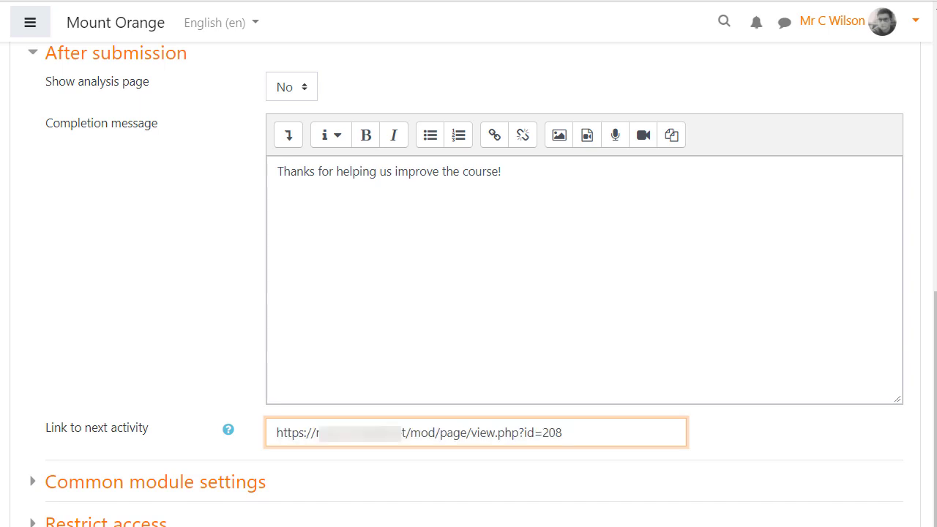
- Set Completion tracking to 'Show activity as complete when conditions are met', requiring submission
click(116, 53)
click(121, 377)
scroll(121, 380, down, 2)
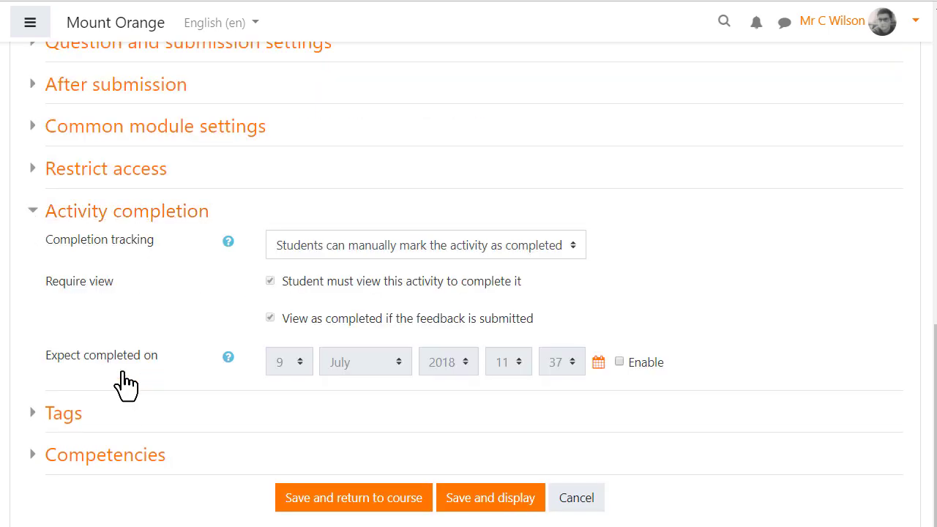
click(550, 253)
click(550, 302)
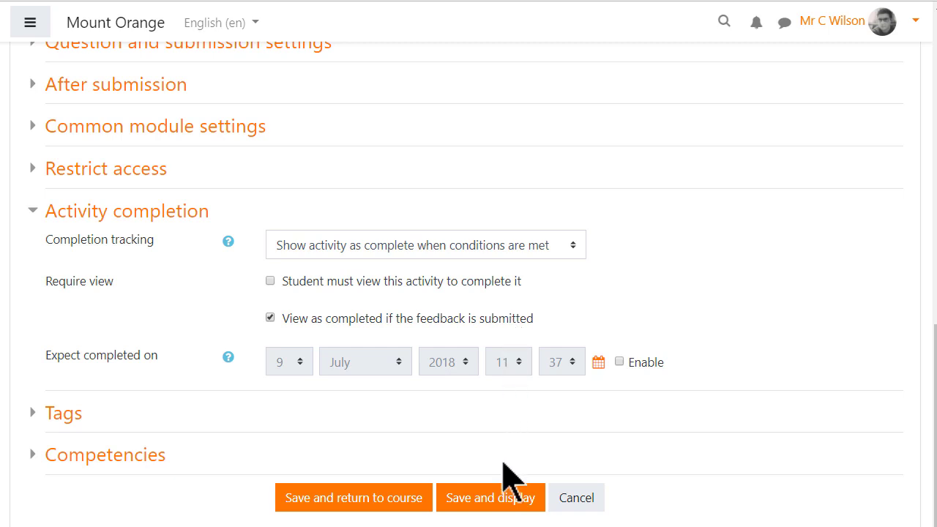
- Save the feedback settings and add a multiple choice question from the Edit questions page
click(513, 497)
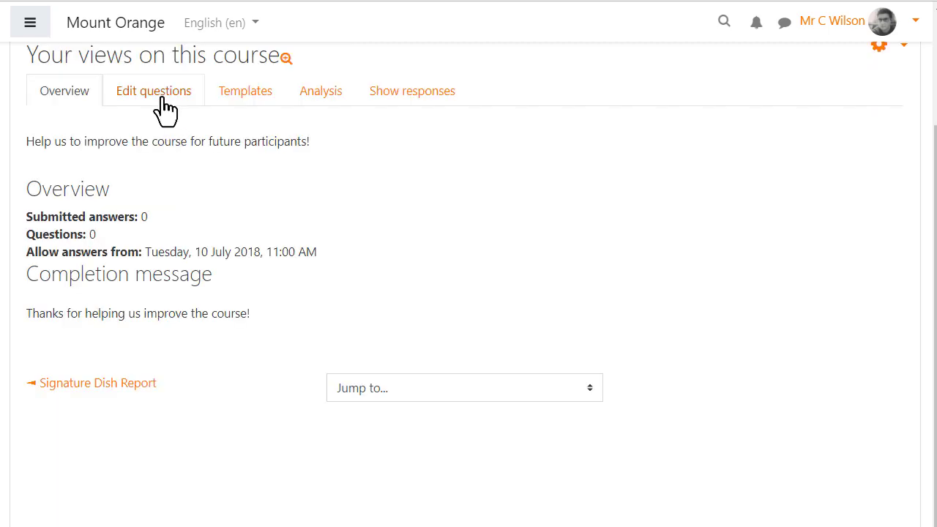
click(163, 109)
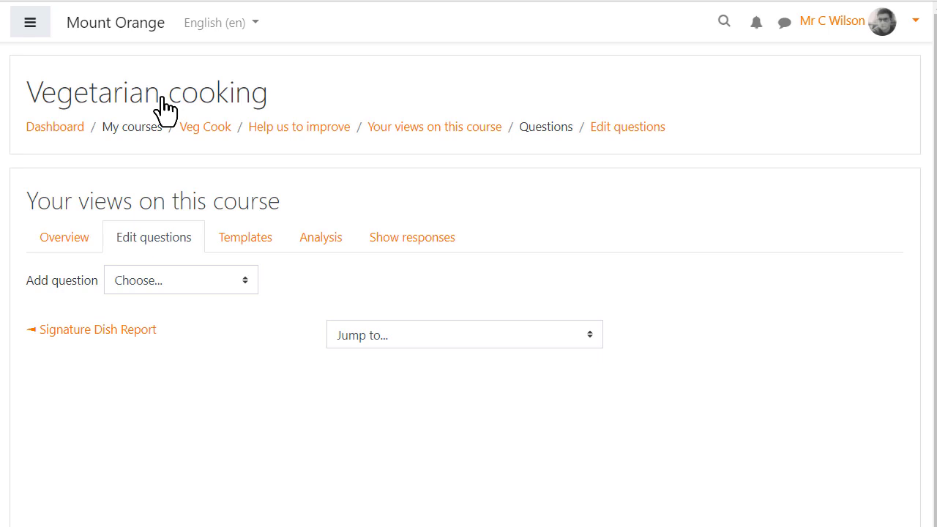
click(252, 281)
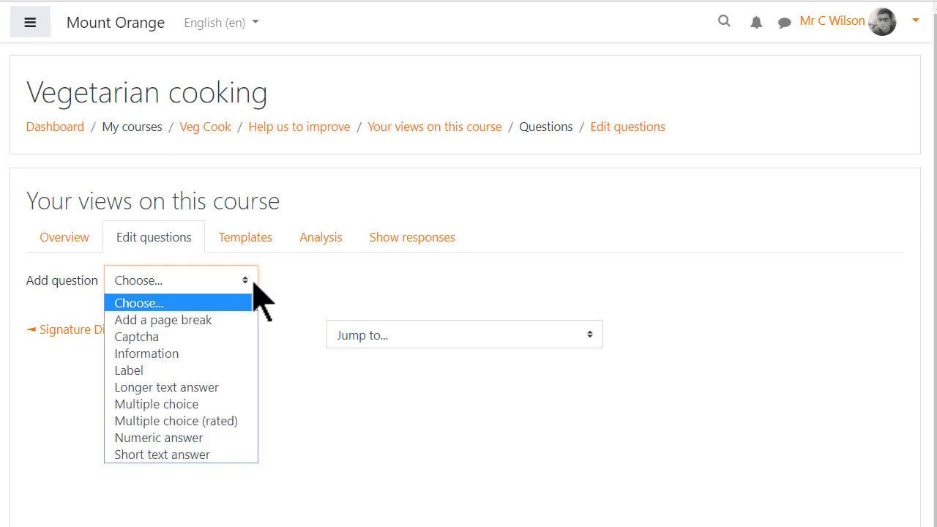
click(226, 403)
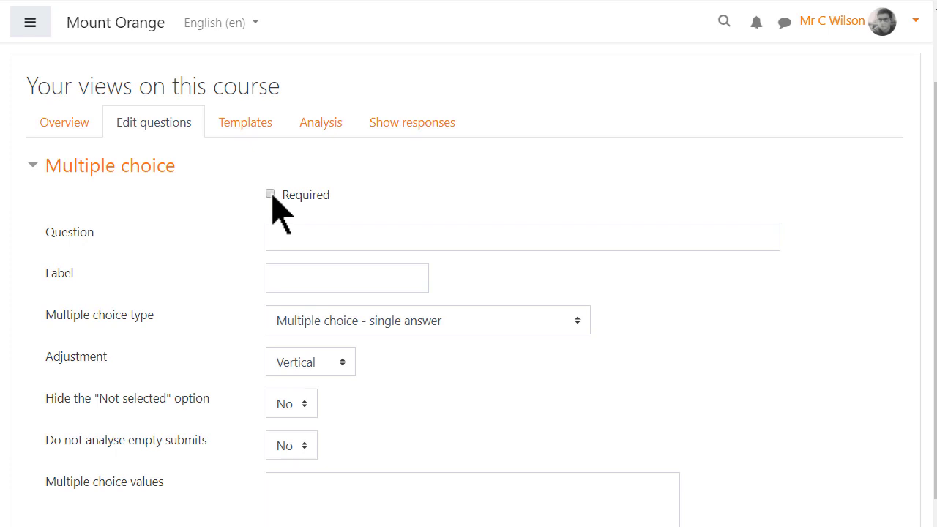
- Make the required single-answer question 'How do you rate this course?'
click(271, 194)
click(467, 242)
text(How do you rate this course?)
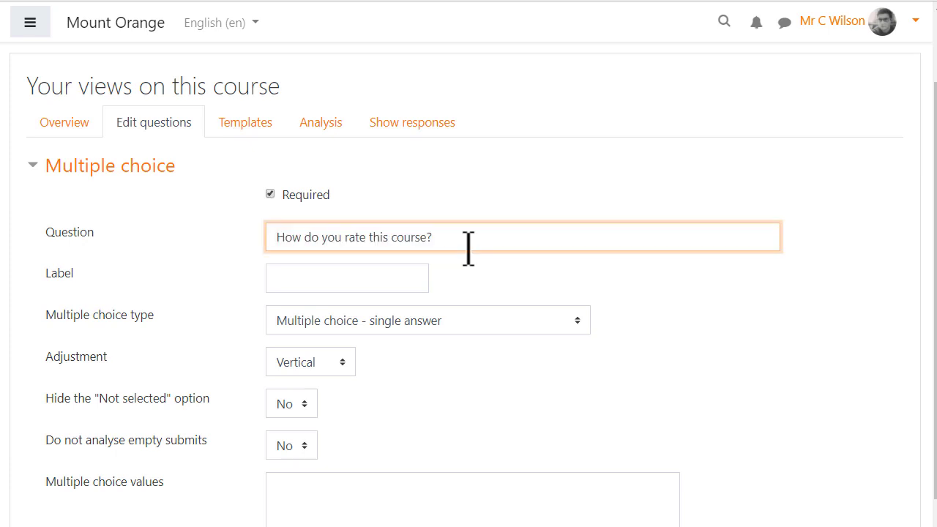
click(483, 322)
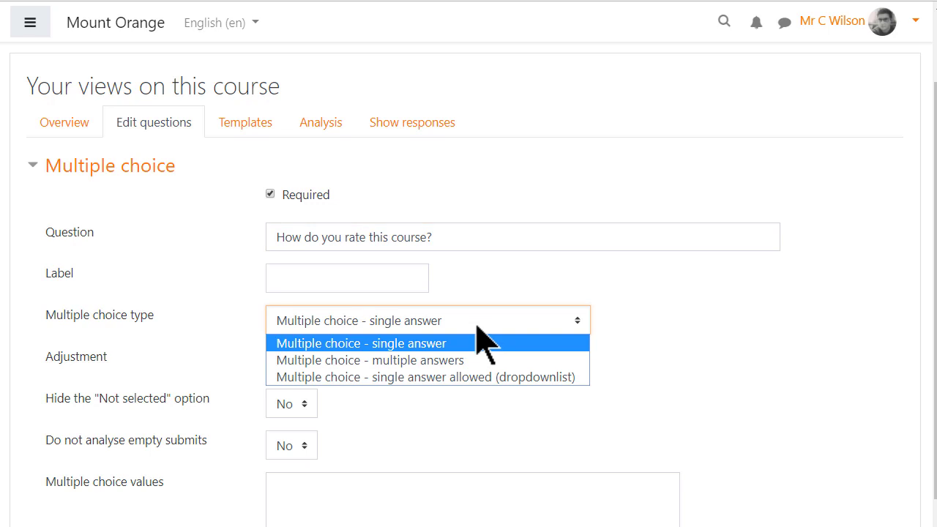
click(483, 343)
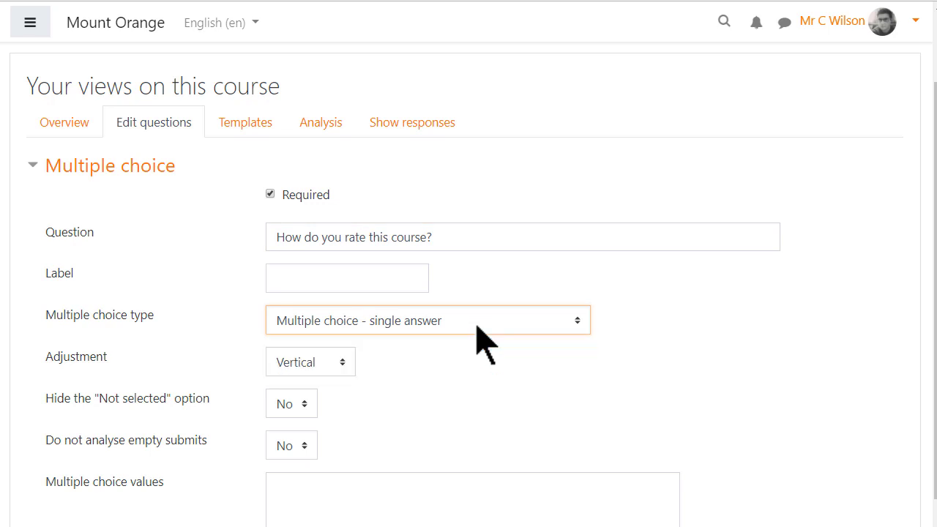
- Hide the Not selected option and paste answers Outstanding, Good, Satisfactory and Poor
scroll(477, 326, down, 3)
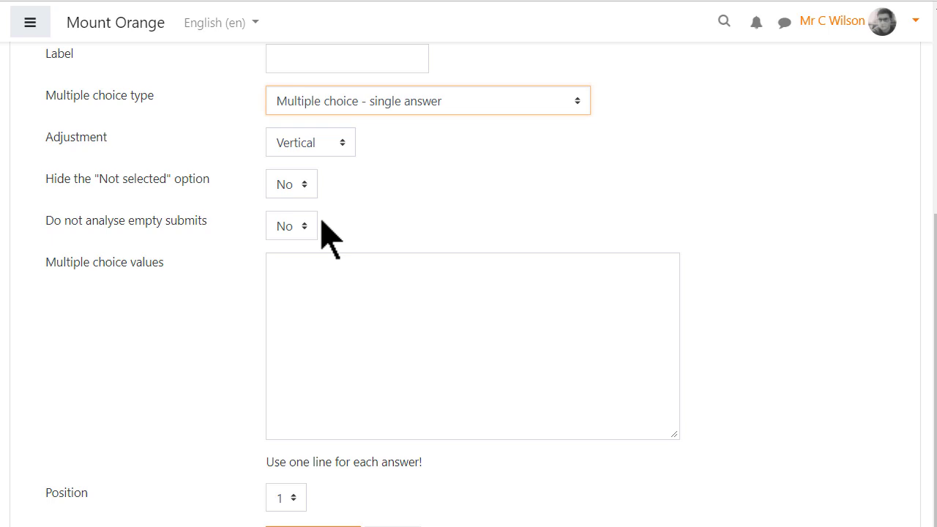
click(292, 192)
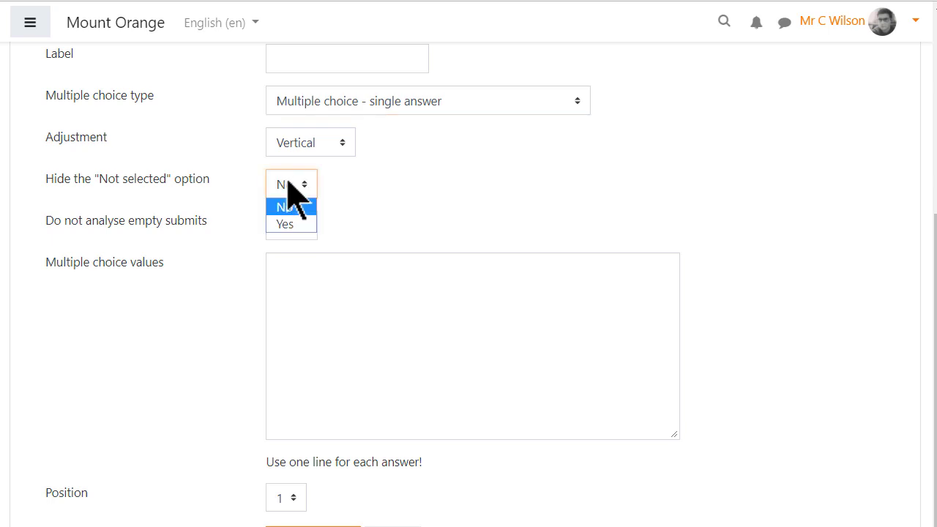
click(291, 225)
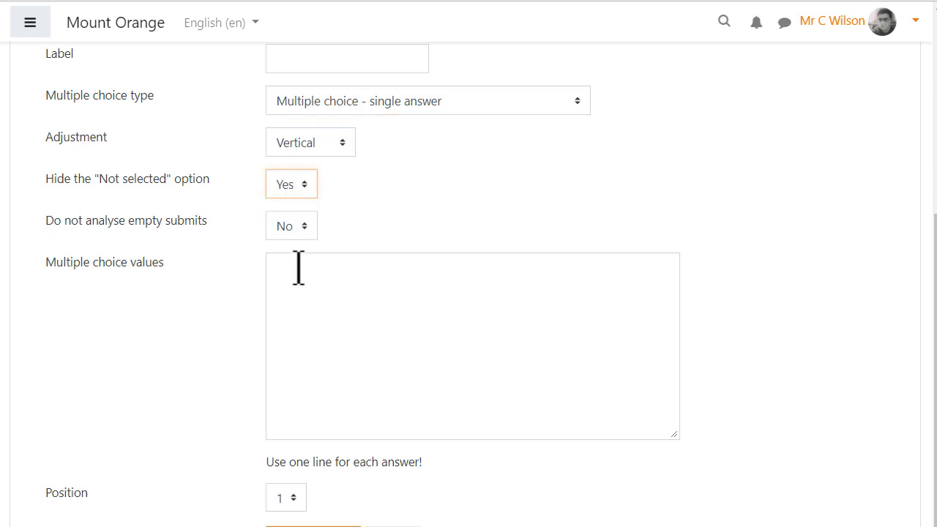
click(299, 266)
text(Outstanding Good Satisfactory Poor)
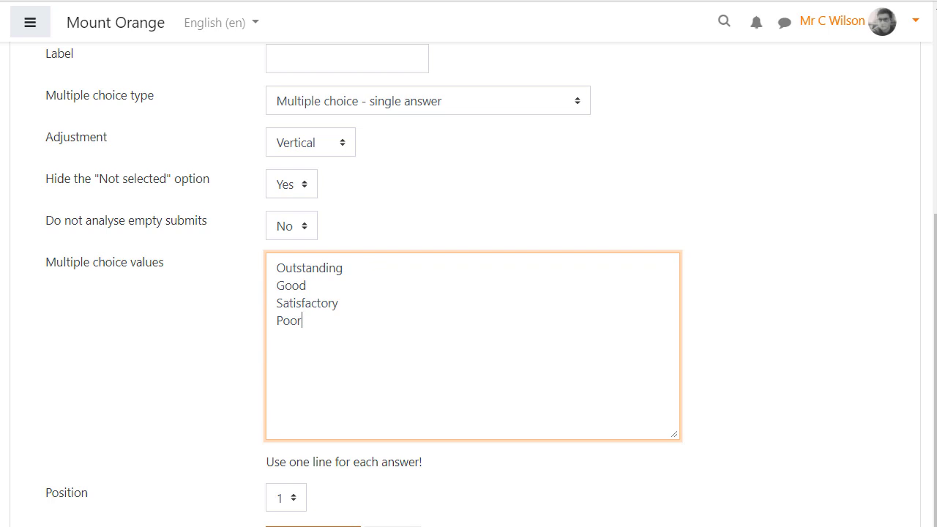
scroll(468, 292, down, 1)
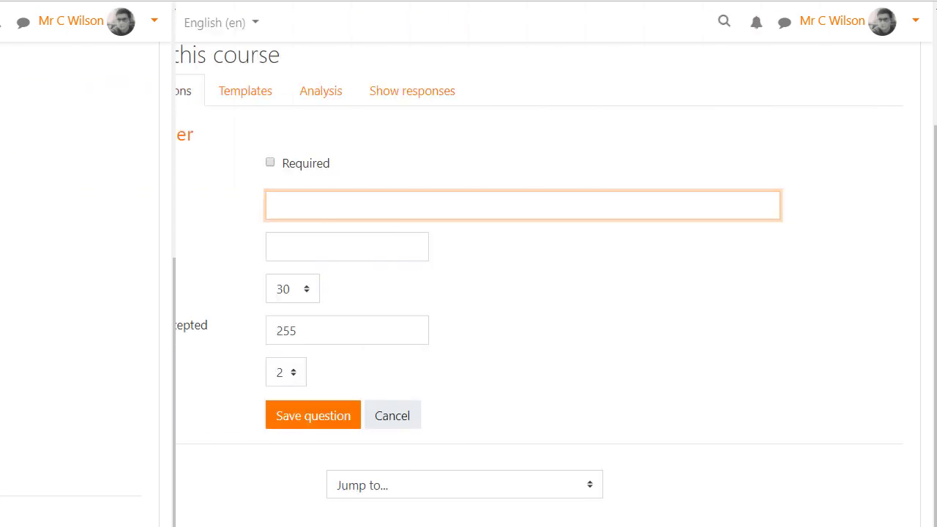
- Save the short text question 'In one word, how would you describe the course to other students?'
text(In one word, how wou)
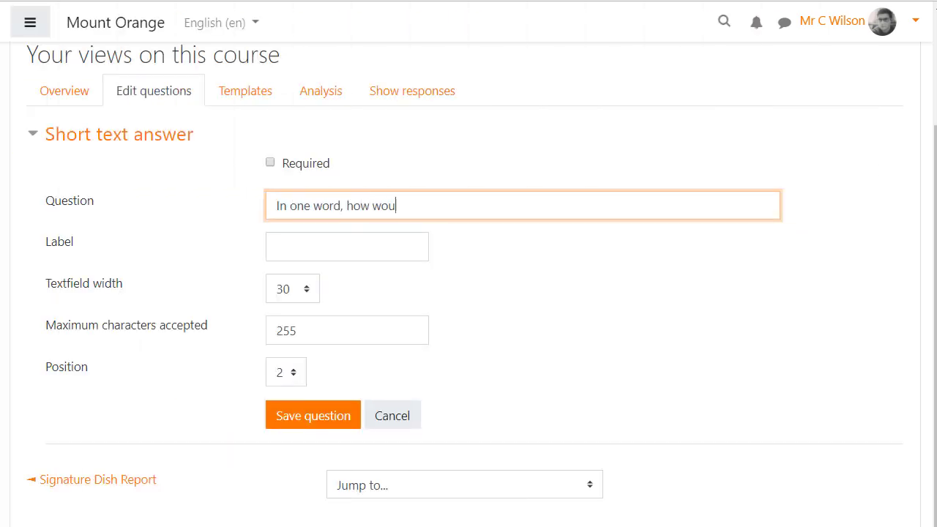
text(ld you describe the course to other students?)
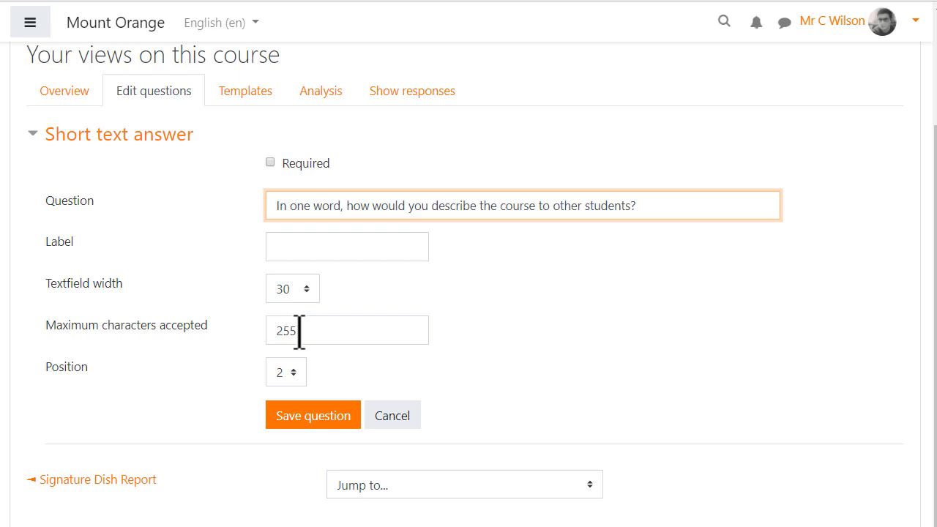
click(309, 418)
click(239, 141)
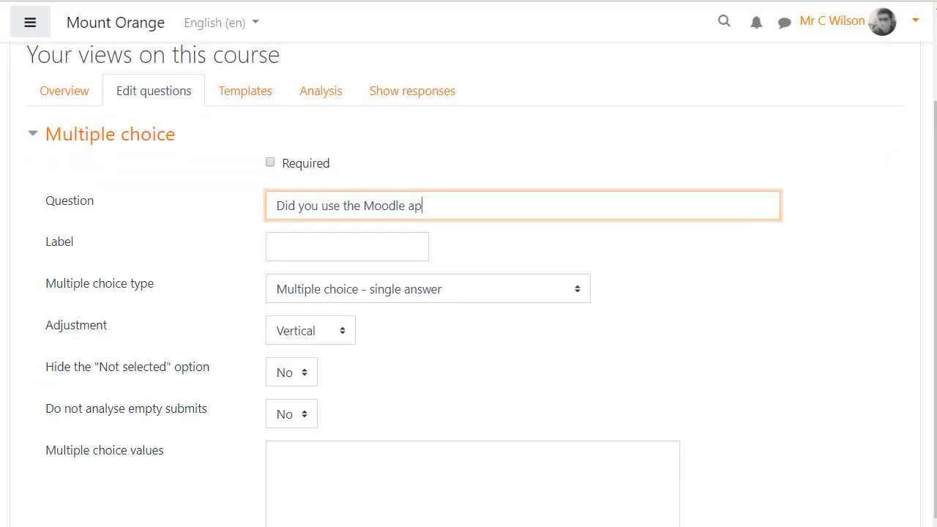
- Finish 'Did you use the Moodle app?', label it 'Moodle app', hide Not selected, answers Yes/No
text(pp?)
click(347, 247)
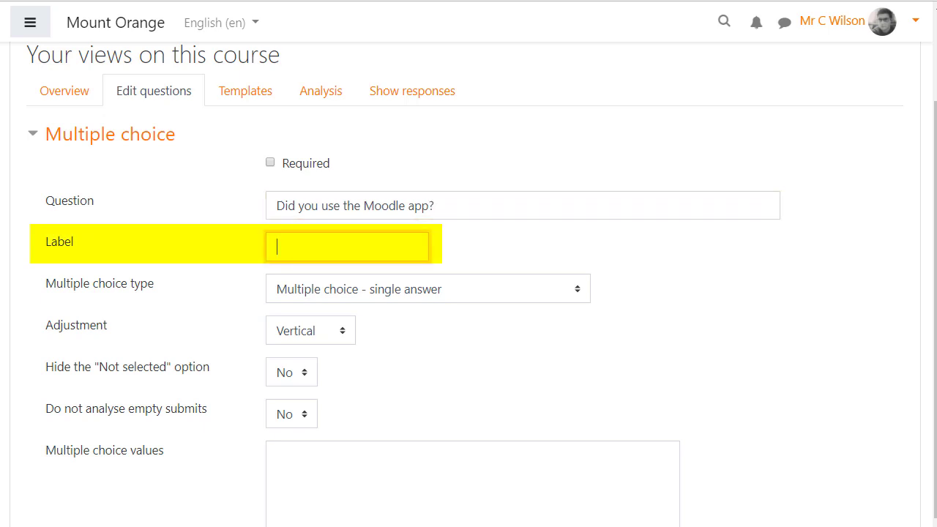
text(Moodle app)
click(292, 371)
click(290, 412)
scroll(386, 409, down, 1)
click(382, 393)
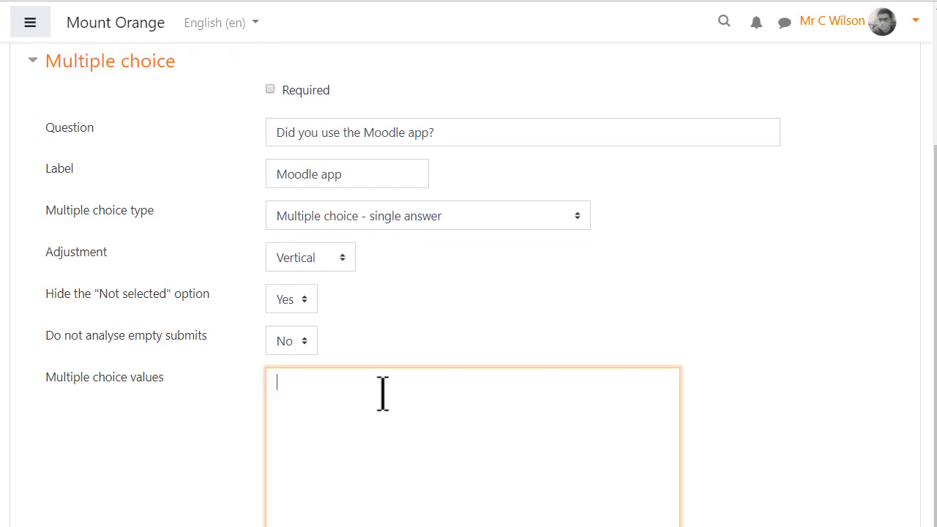
text(Yes)
key(Return)
text(No)
scroll(383, 393, down, 3)
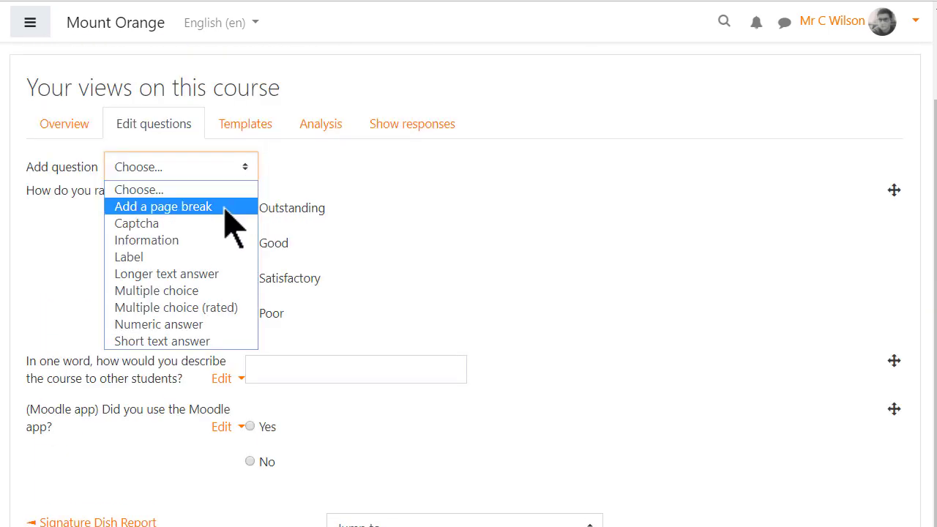
- Insert a page break after the Moodle app question and check the new row
click(224, 208)
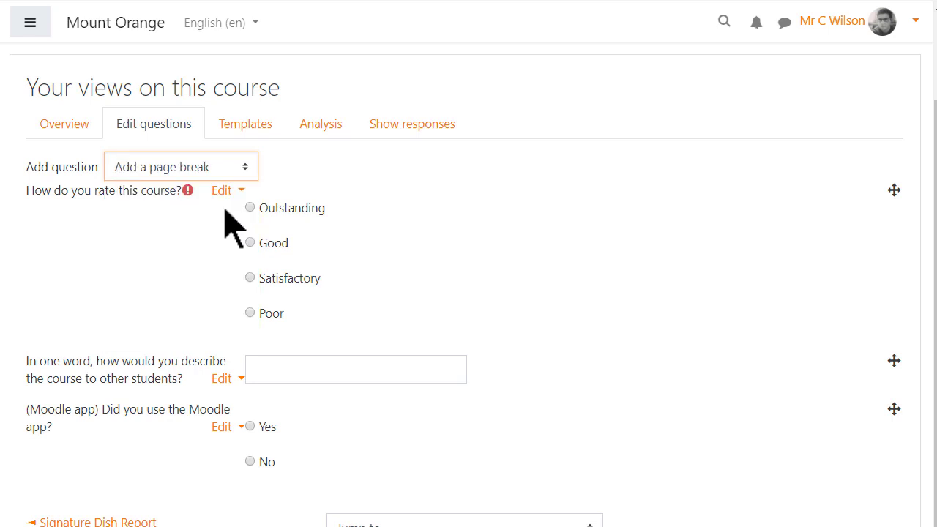
scroll(344, 384, down, 3)
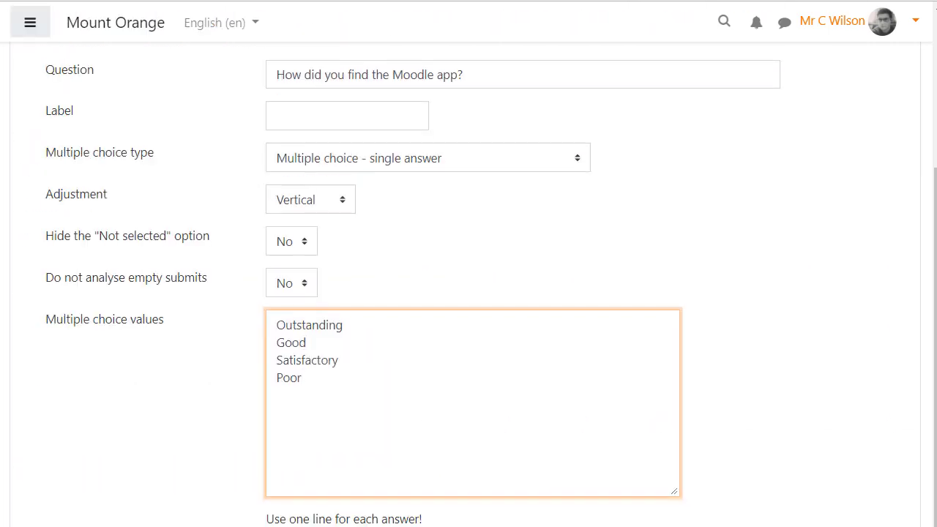
- Make the question depend on the Moodle app item with value Yes, and save it
scroll(468, 293, down, 3)
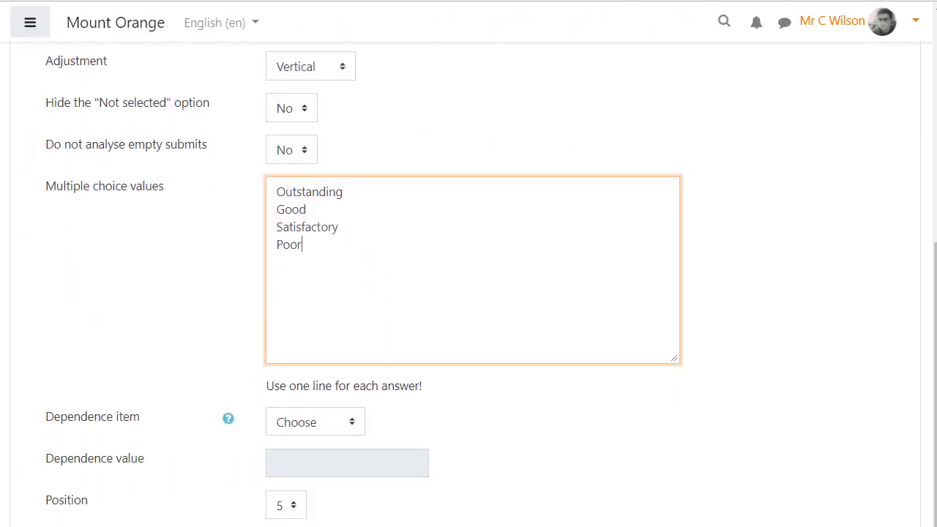
click(315, 348)
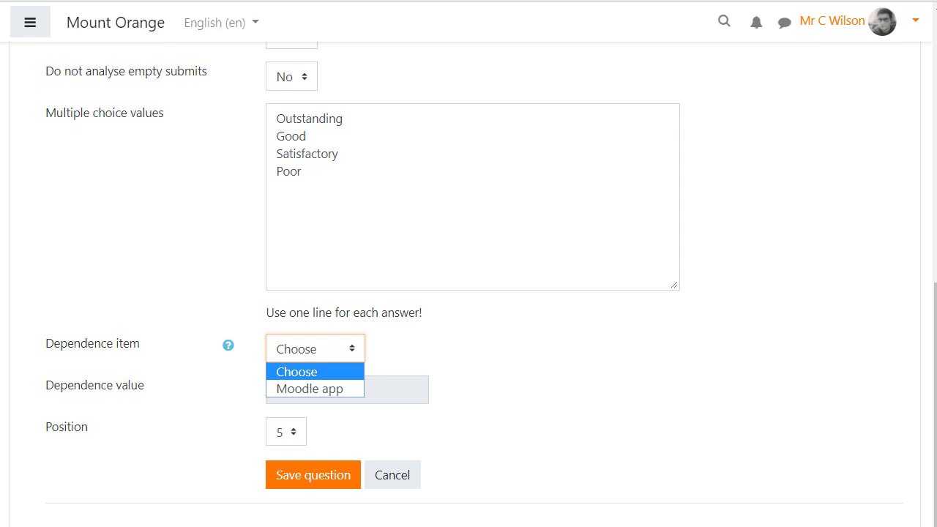
key(Down)
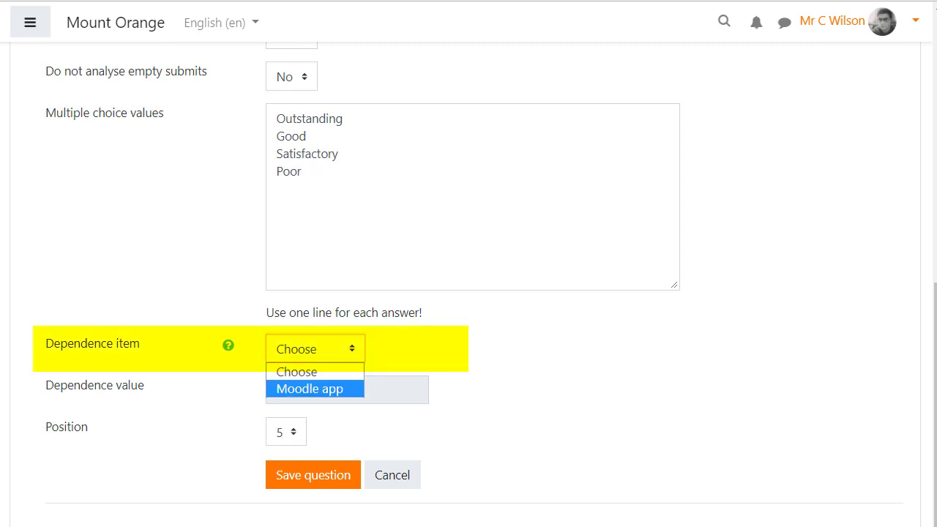
key(Return)
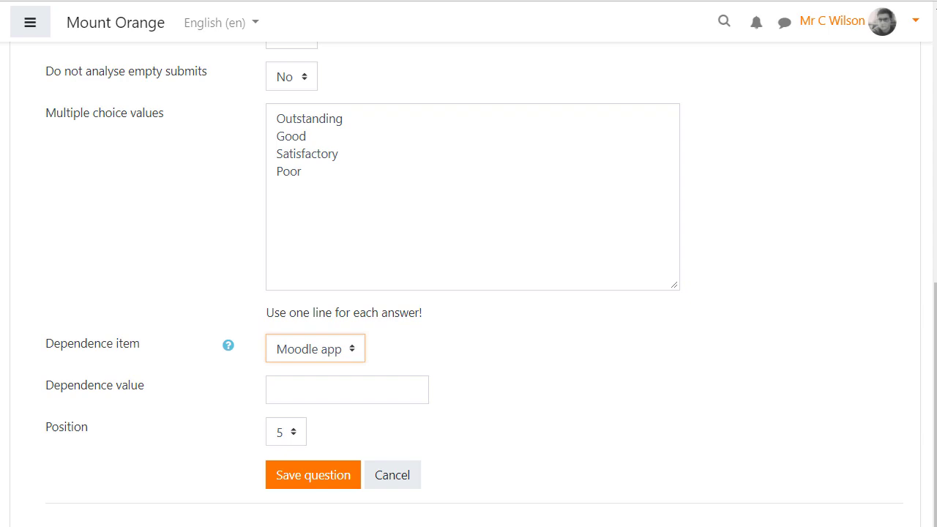
click(348, 389)
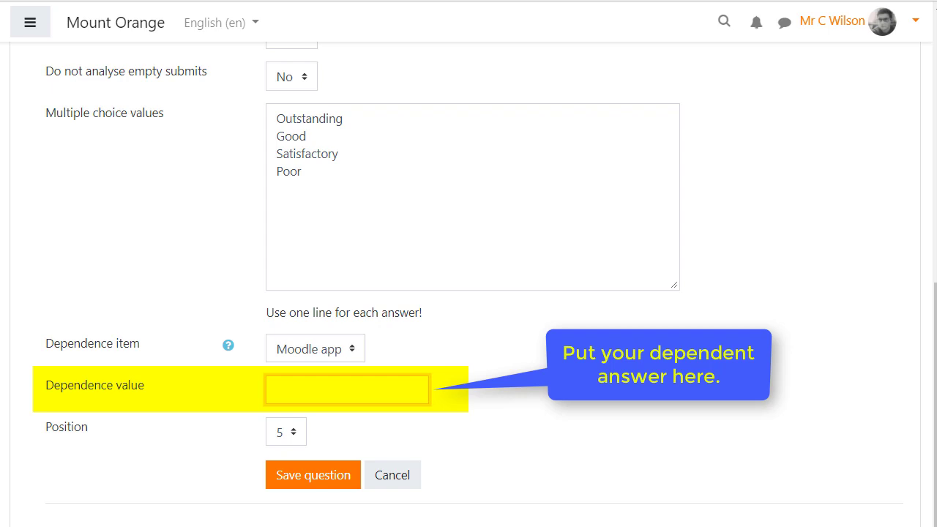
text(Yes)
click(313, 475)
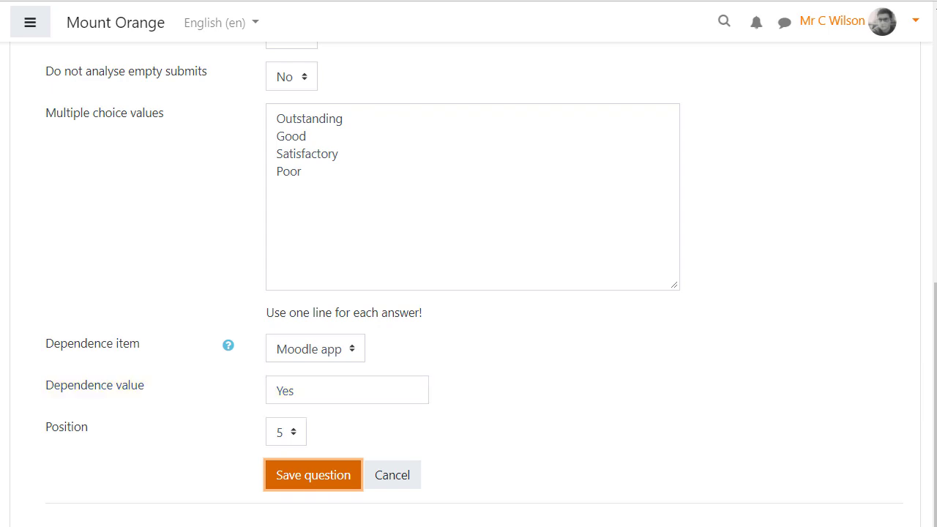
scroll(339, 480, down, 4)
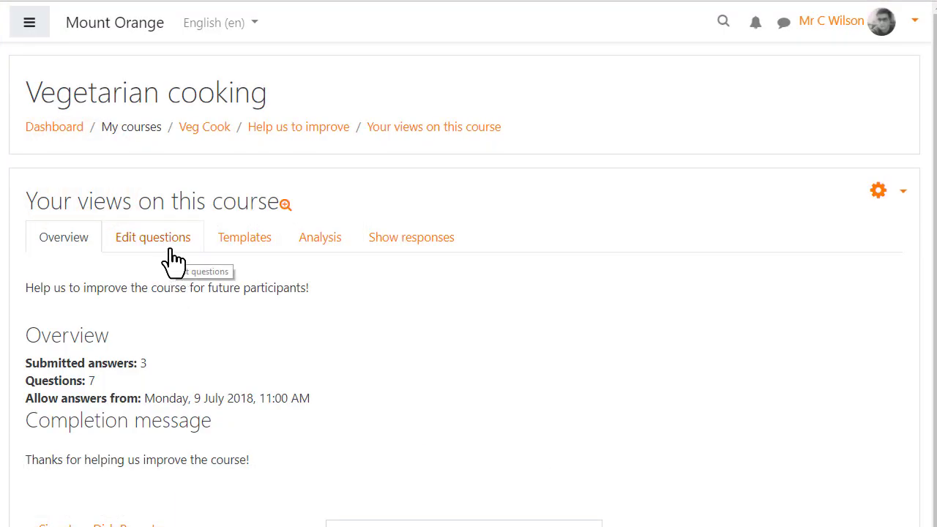
- Check the feedback's Templates page, which has no saved templates yet
click(246, 254)
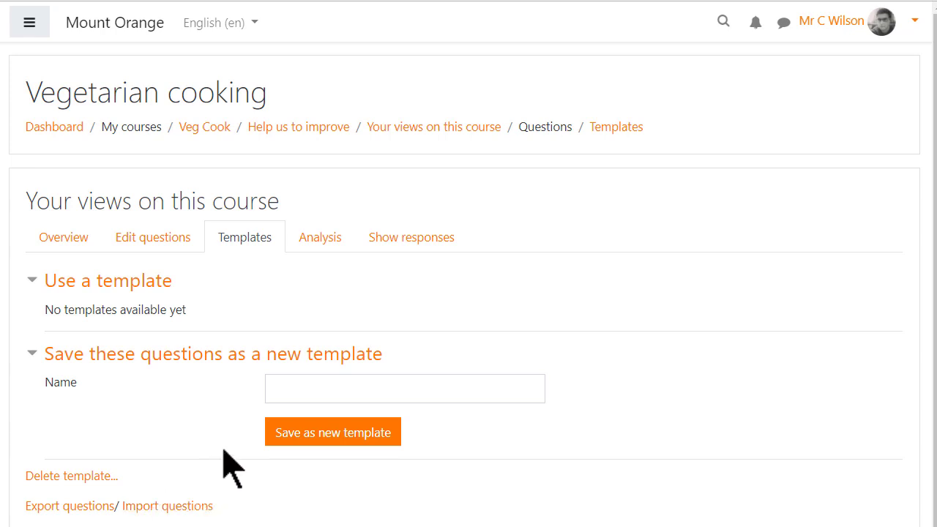
- Review the Analysis charts, then view the table of three anonymous responses
click(320, 243)
scroll(648, 330, down, 10)
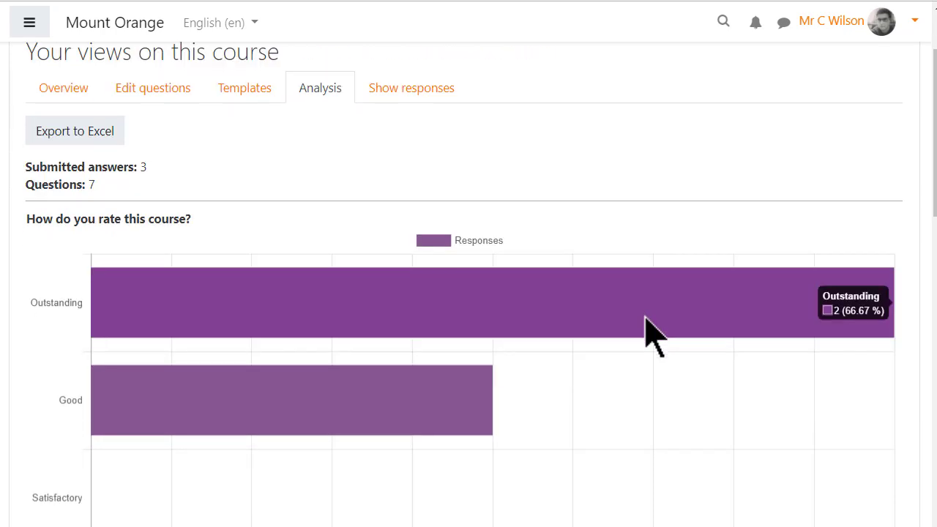
scroll(704, 331, up, 10)
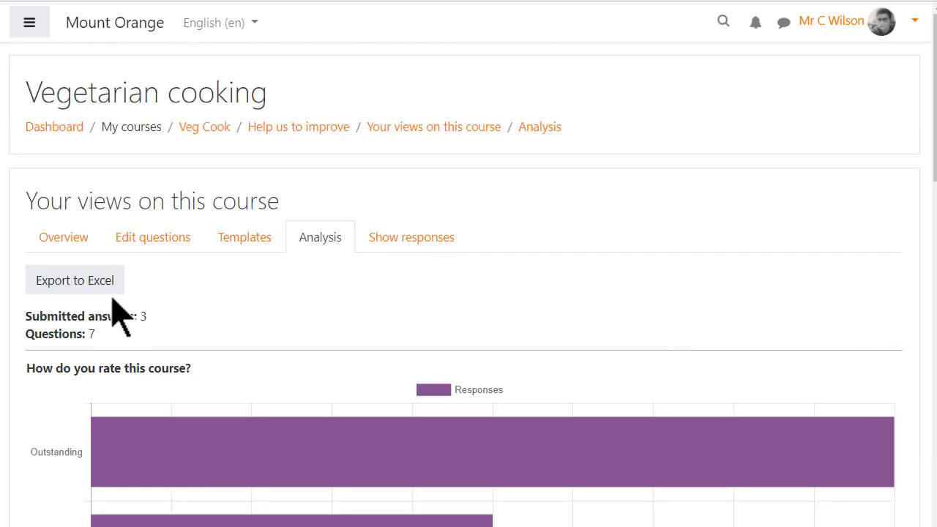
click(400, 244)
scroll(469, 293, down, 5)
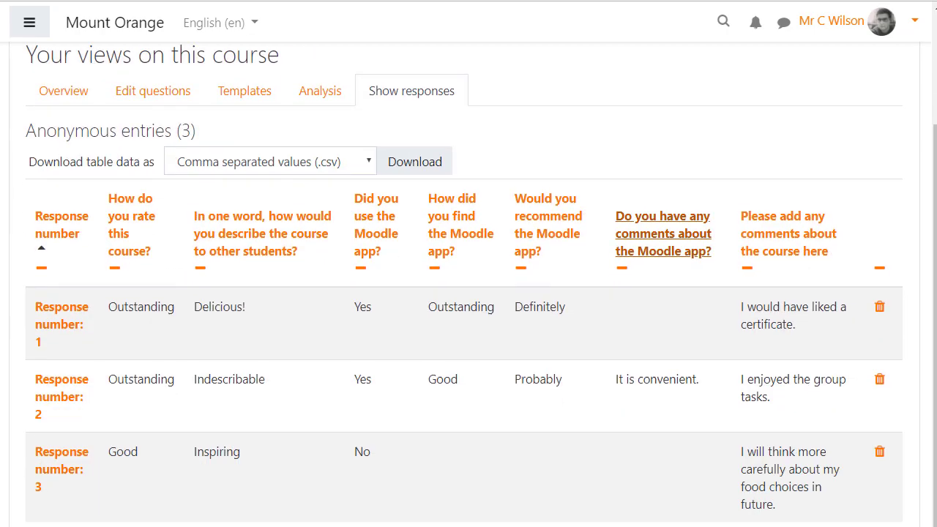